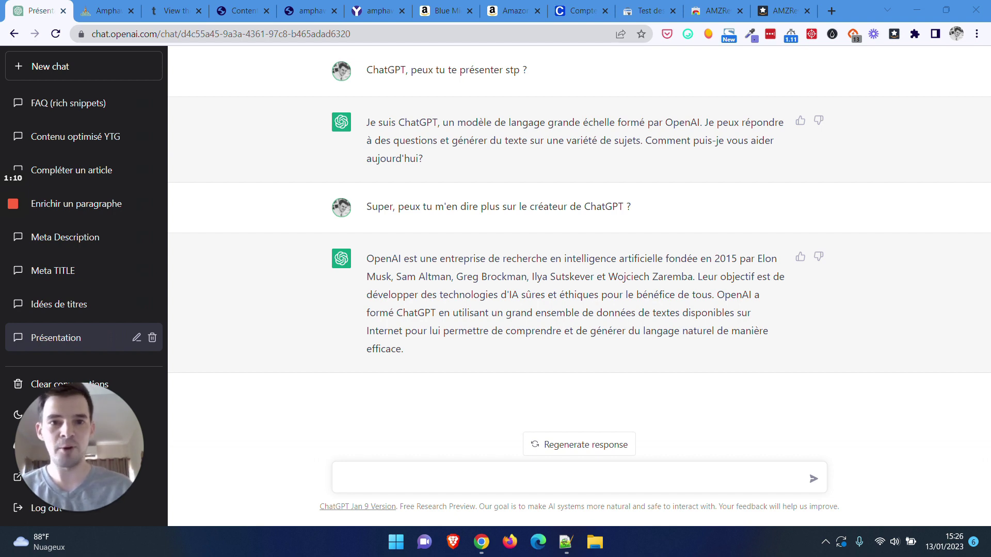
Step: Review the saved ChatGPT conversations "Idées de titres", "Meta TITLE" and "Meta Description"
left_click(61, 308)
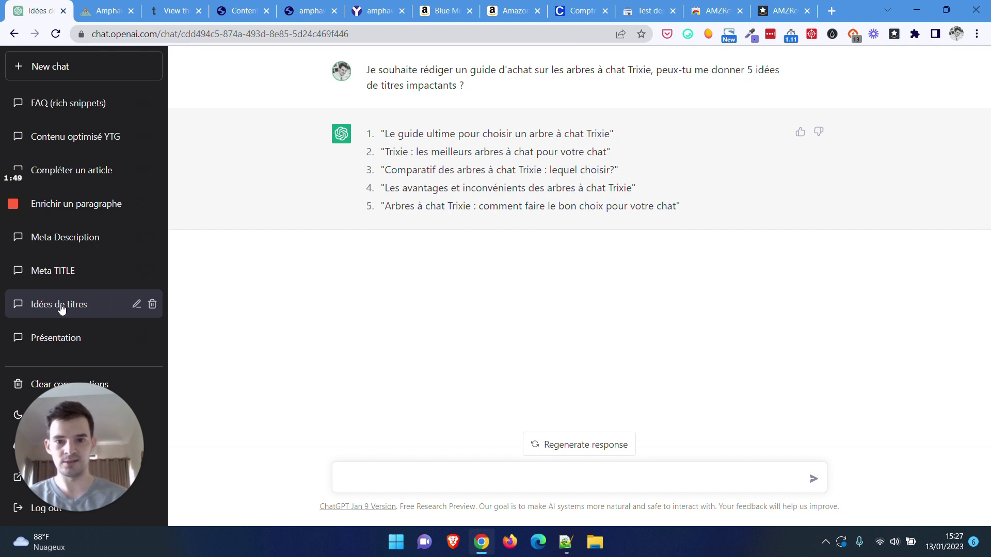
left_click(59, 270)
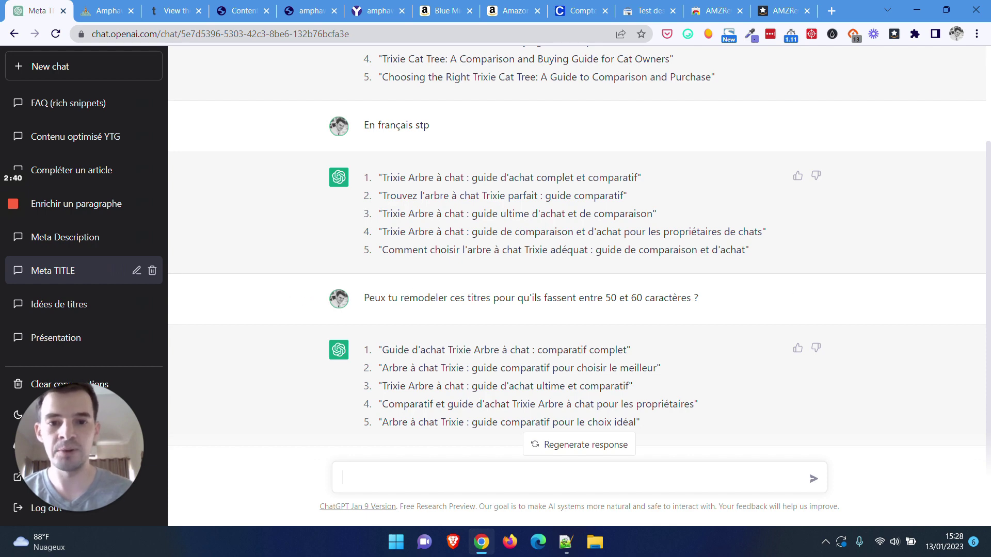
scroll(446, 368, "down", 1)
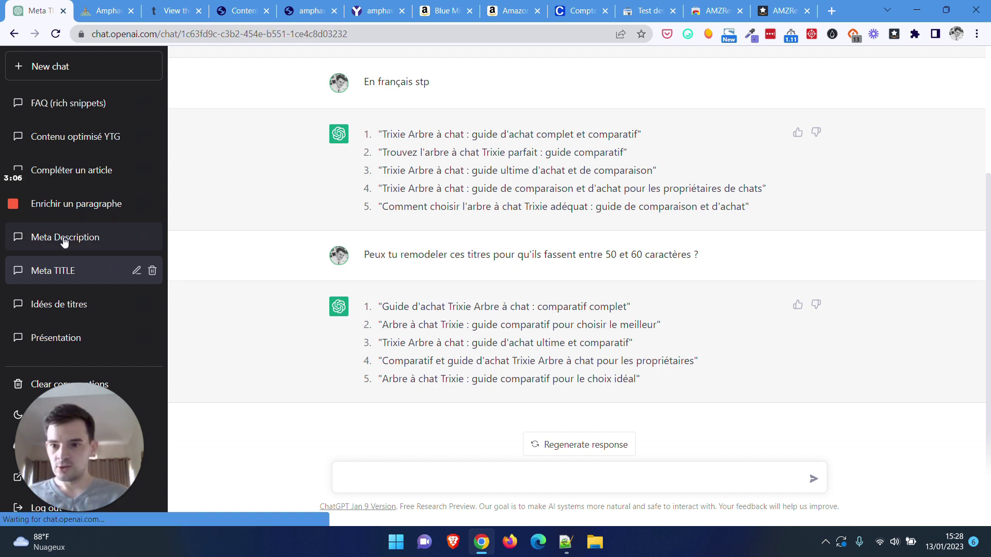
left_click(107, 248)
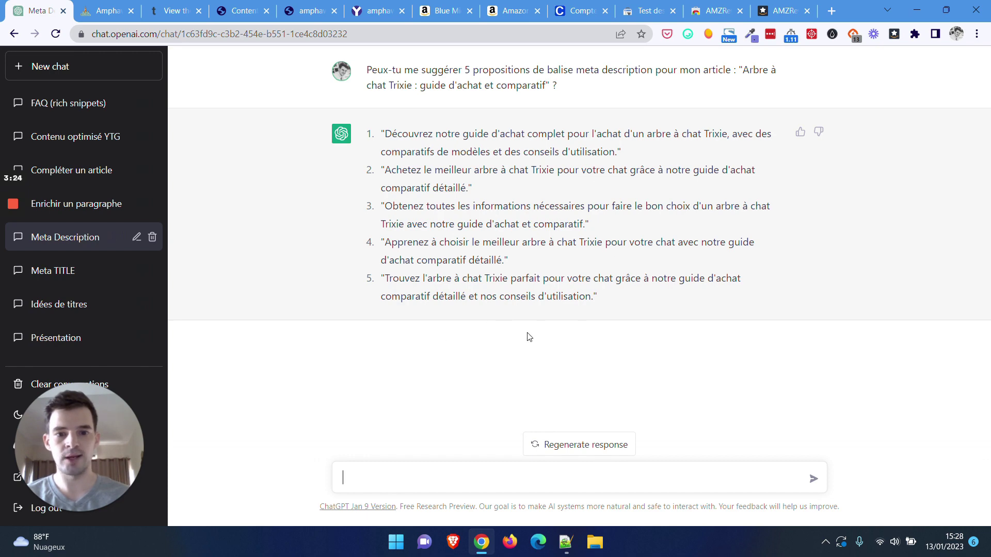
Step: View the "Enrichir un paragraphe" conversation and examine the introduction and table of contents of the guidethailande.fr Amphawa page
left_click(106, 213)
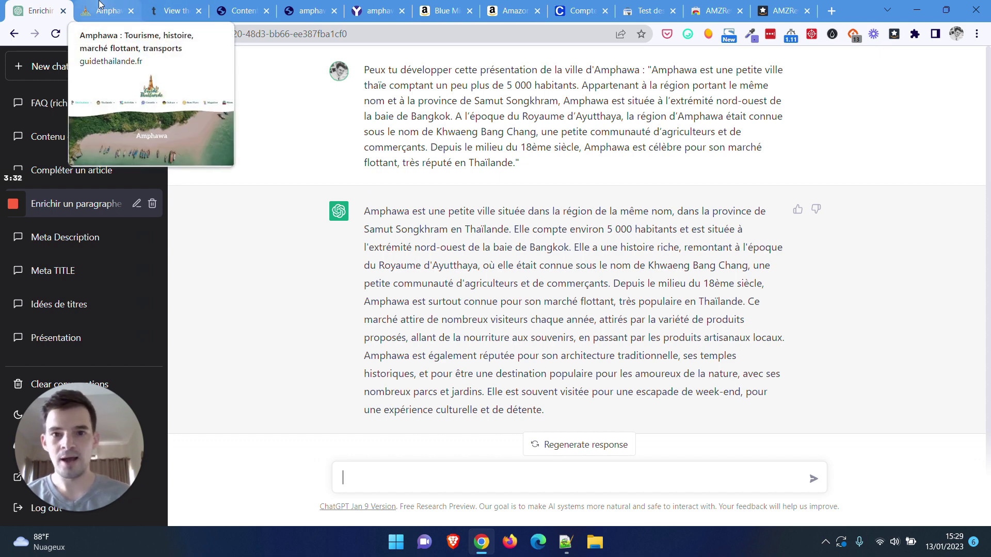
left_click(99, 6)
scroll(327, 268, "down", 3)
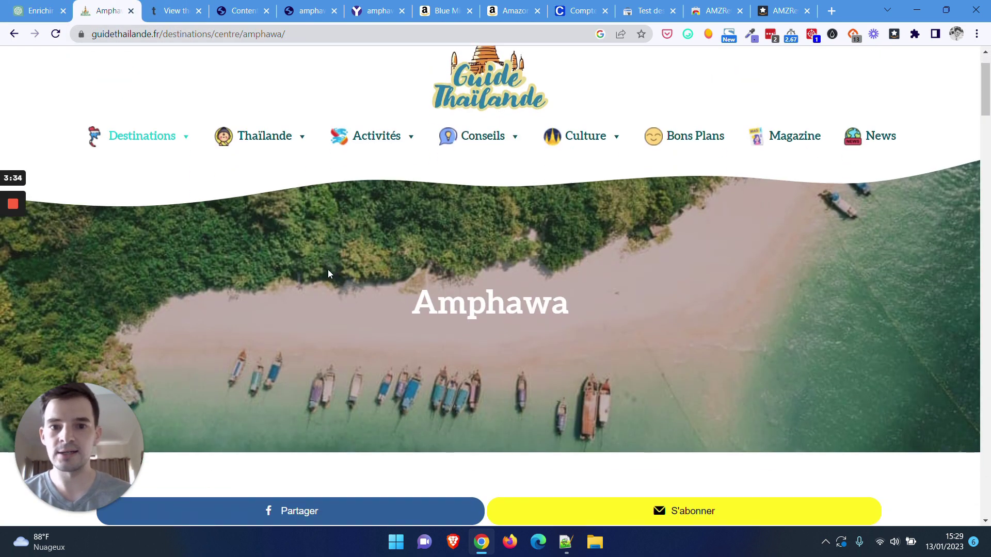
scroll(990, 149, "up", 3)
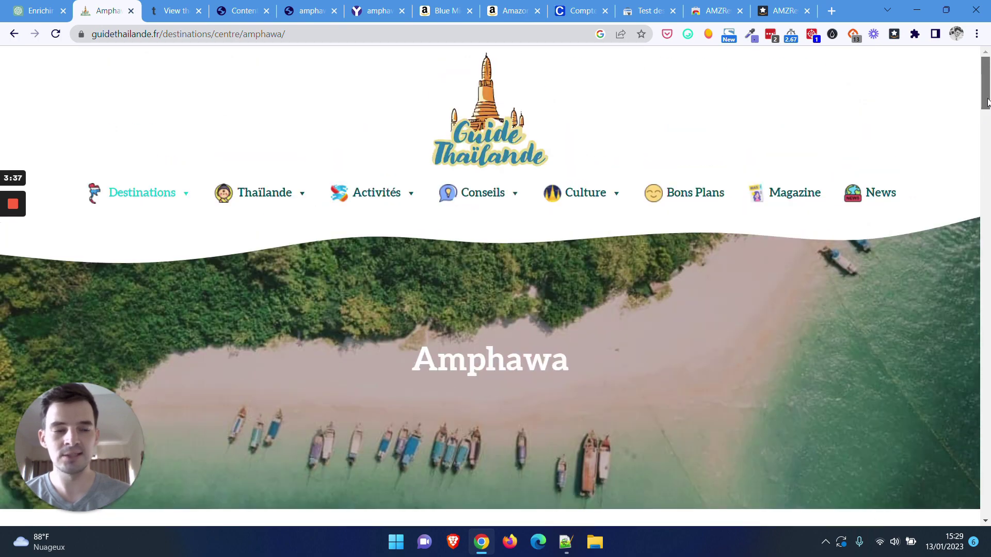
scroll(988, 135, "down", 5)
mouse_move(988, 131)
left_mouse_down()
mouse_move(986, 295)
mouse_move(965, 432)
mouse_move(967, 412)
mouse_move(983, 426)
mouse_move(990, 120)
mouse_move(989, 151)
left_mouse_up()
left_click(968, 362)
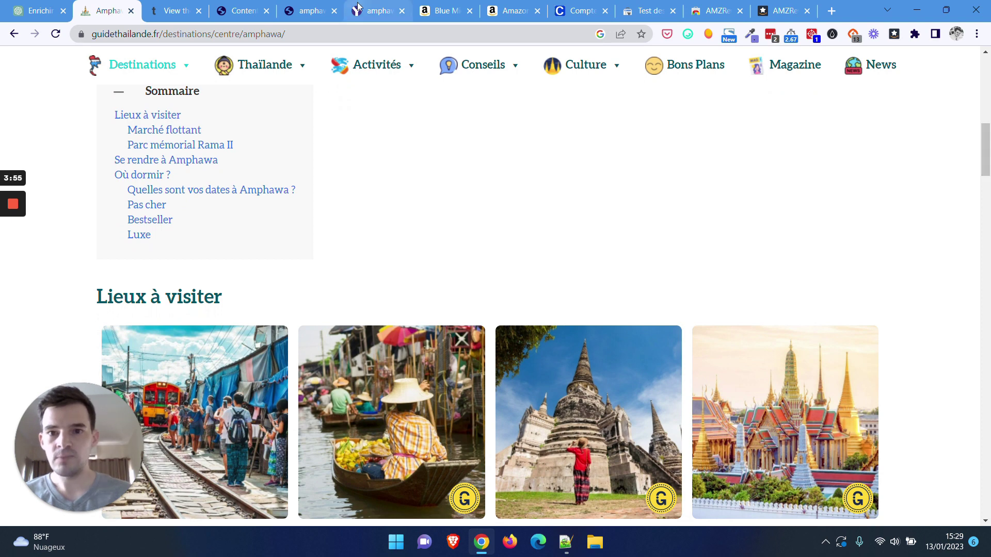
scroll(397, 281, "up", 4)
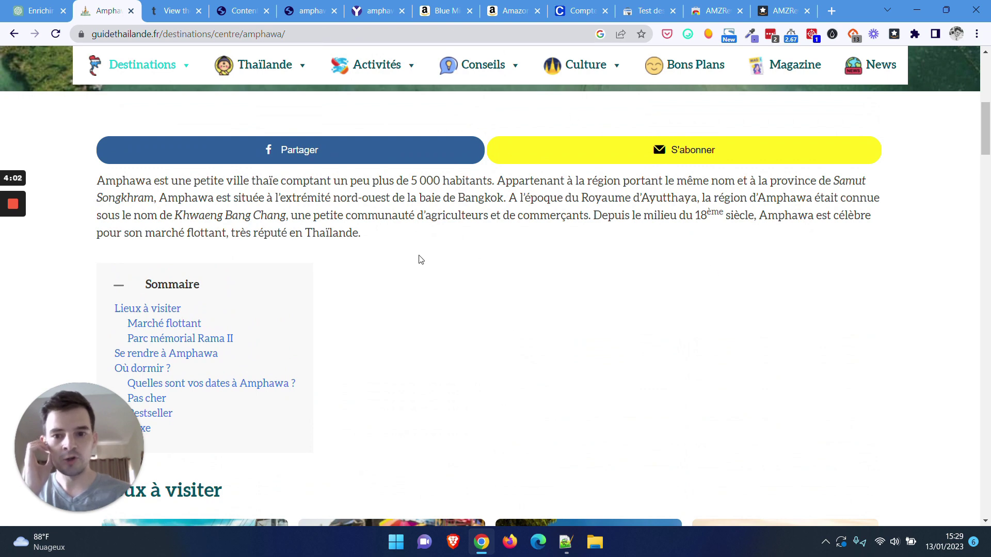
Step: Compare the "Enrichir un paragraphe" prompt with the Amphawa page and highlight the page's introductory paragraph from "thaïe" onward
left_click(58, 9)
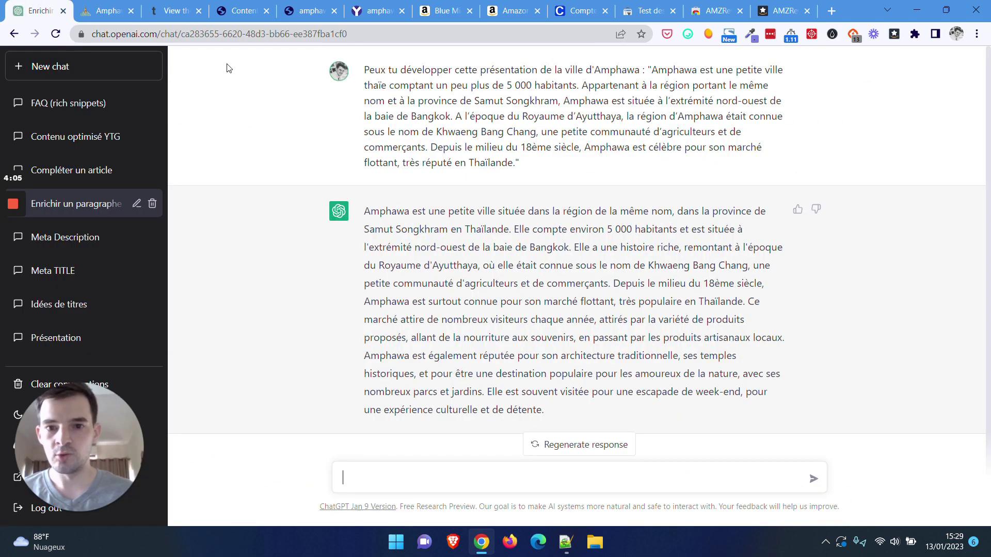
left_click(109, 9)
mouse_move(254, 180)
left_mouse_down()
mouse_move(360, 233)
mouse_move(253, 182)
left_mouse_up()
left_click(379, 239)
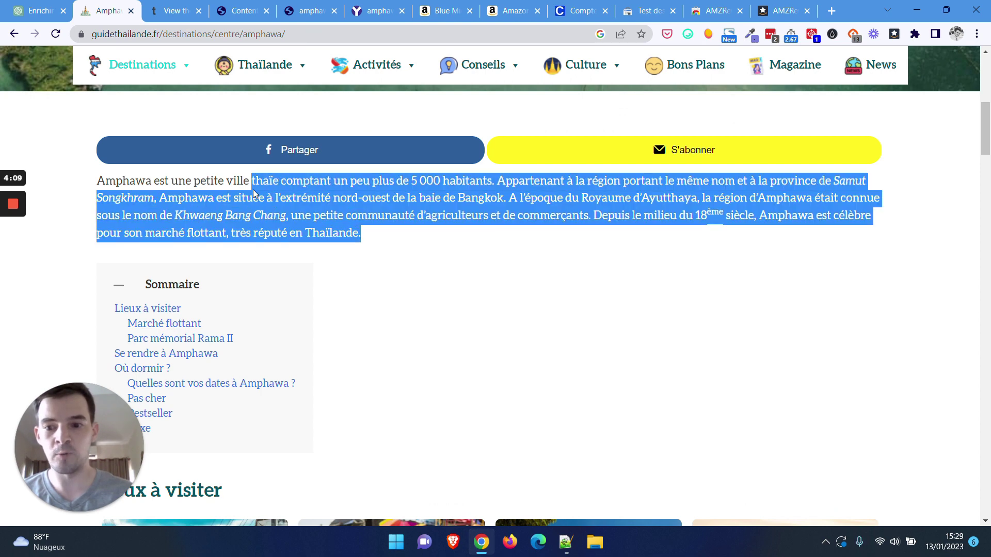
left_click(252, 182)
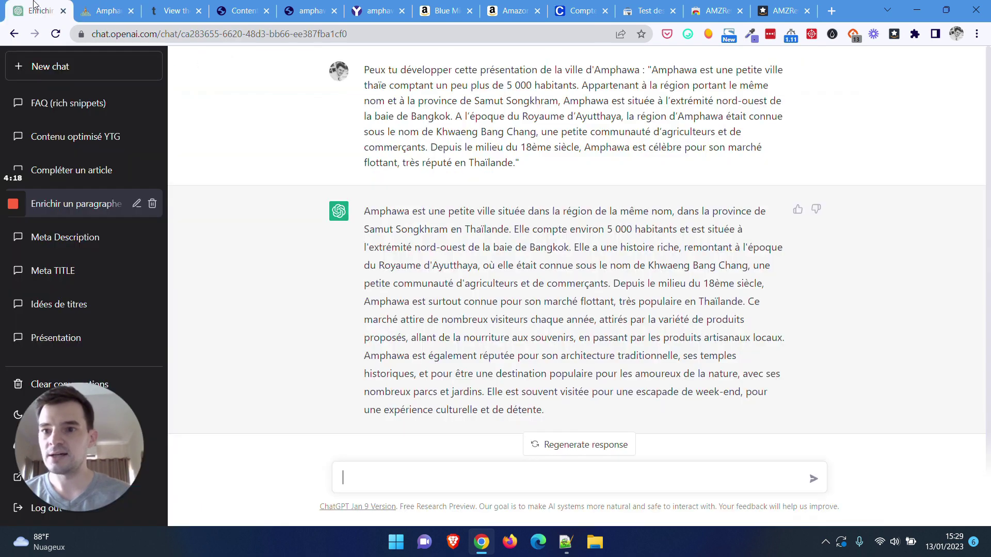
Step: Return to ChatGPT and examine the Amphawa paragraph prompt and the expanded answer
left_click(33, 11)
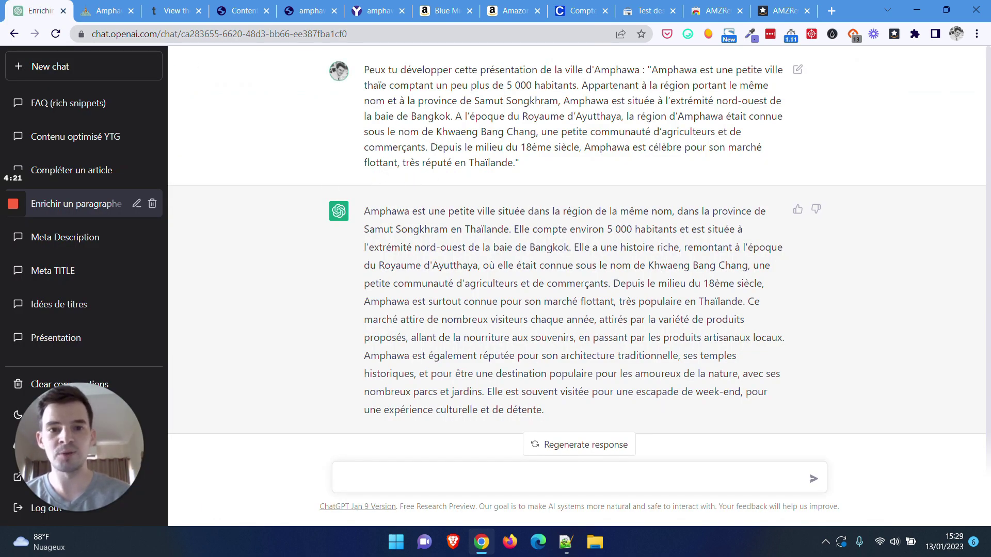
left_click_drag(651, 69, 577, 148)
left_click_drag(522, 211, 511, 301)
left_click(551, 407)
left_click(511, 301)
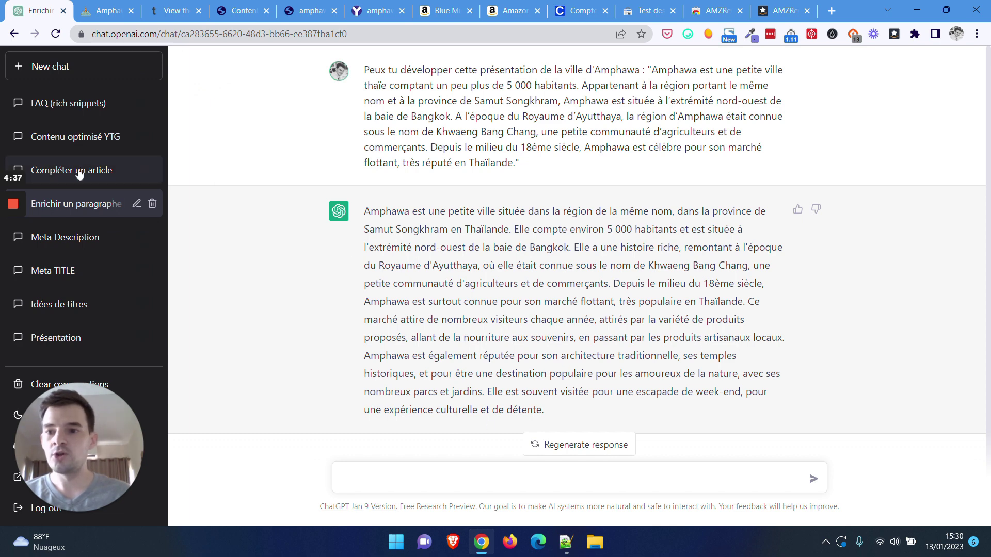
Step: Check the sections in the Amphawa page's table of contents and view the "Compléter un article" conversation
left_click(106, 11)
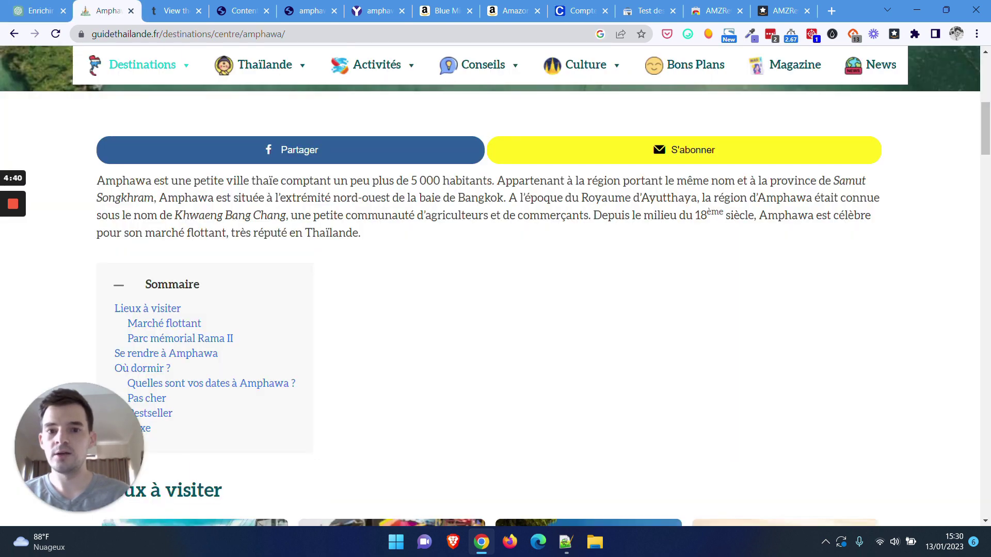
scroll(990, 135, "down", 3)
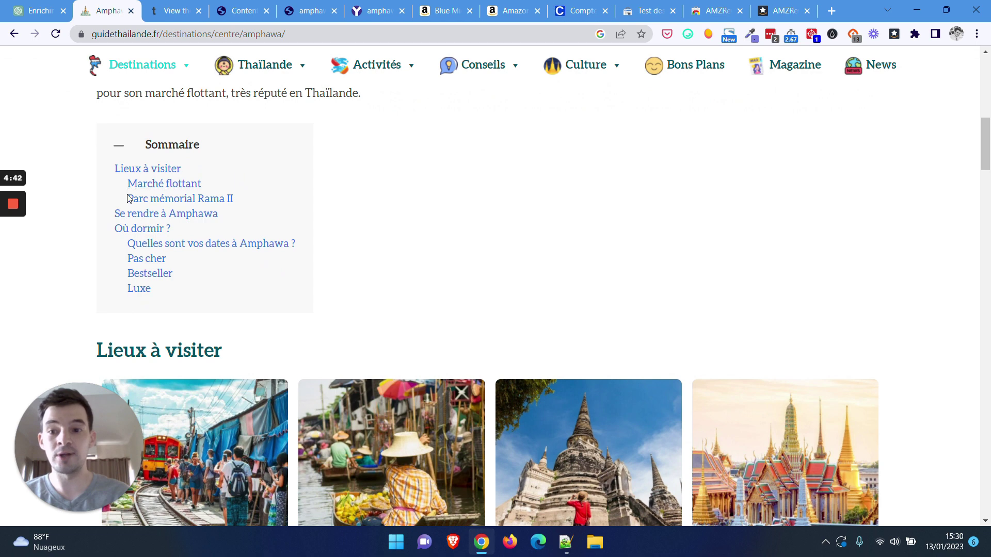
left_click(36, 11)
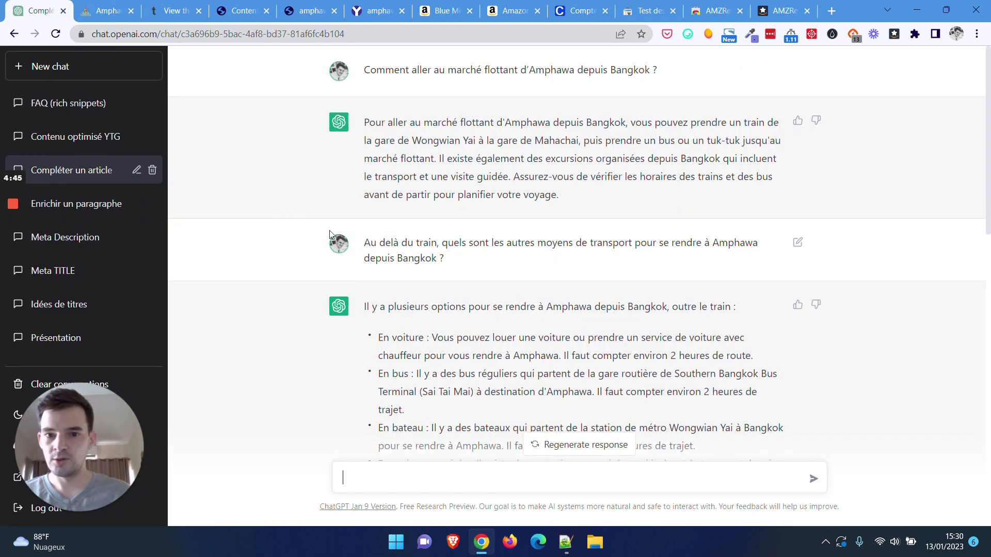
Step: Switch to the thruuu report for "amphawa" and compare the average word counts of the Top 10 and Top 3
left_click(175, 10)
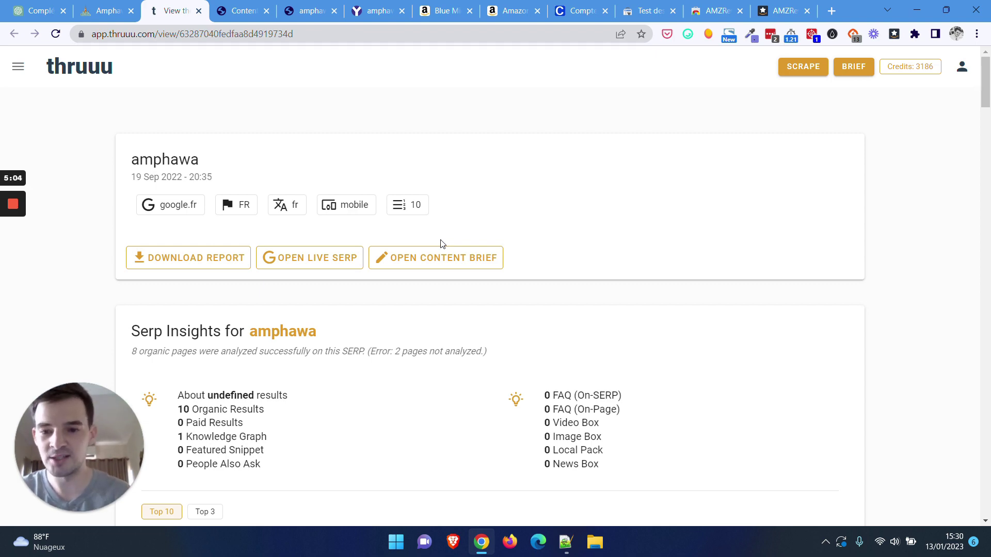
scroll(464, 335, "down", 6)
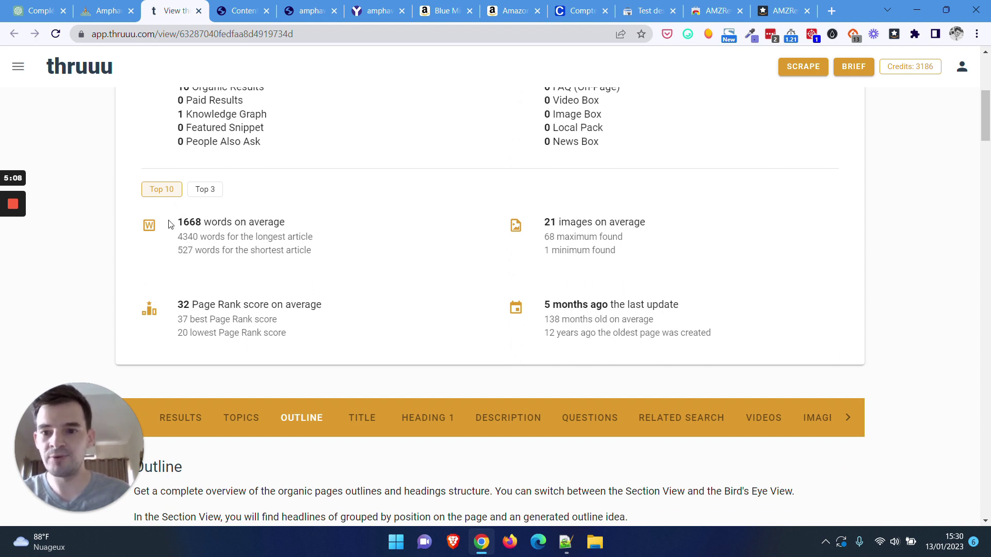
left_click_drag(184, 223, 294, 222)
left_click(216, 209)
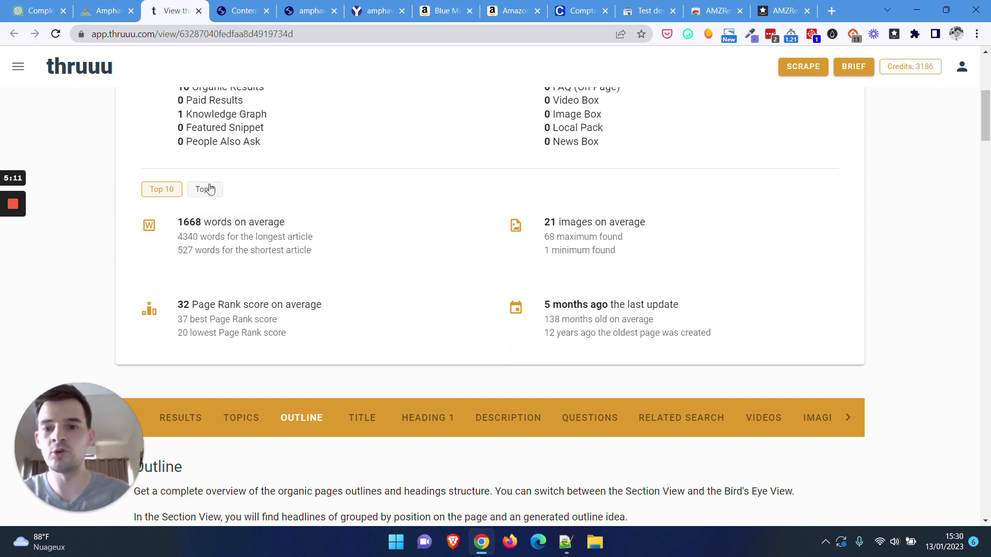
left_click(210, 189)
left_click_drag(178, 222, 265, 223)
left_click(264, 222)
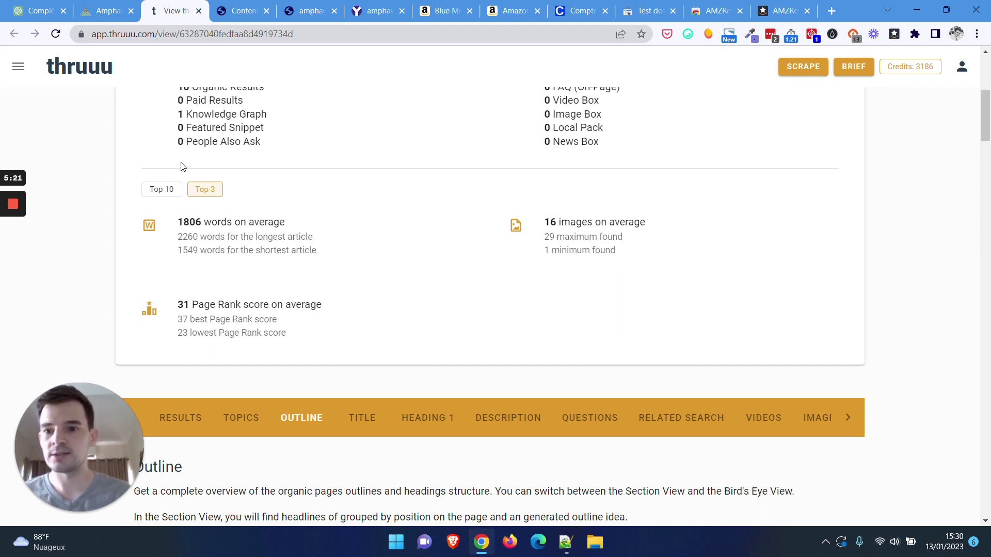
Step: Examine the image statistics for the Top 3 and return the SERP insights to the Top 10
scroll(165, 186, "up", 3)
left_click_drag(651, 355, 534, 356)
left_click_drag(624, 365, 542, 367)
left_click(527, 377)
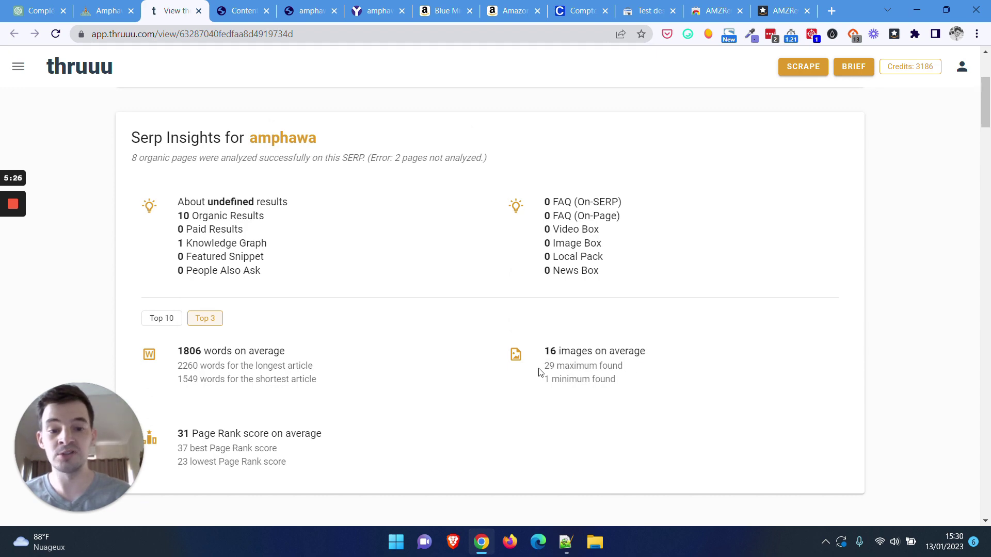
scroll(160, 250, "down", 1)
left_click(160, 252)
scroll(526, 293, "up", 1)
scroll(496, 372, "up", 2)
scroll(495, 371, "down", 2)
scroll(485, 397, "down", 1)
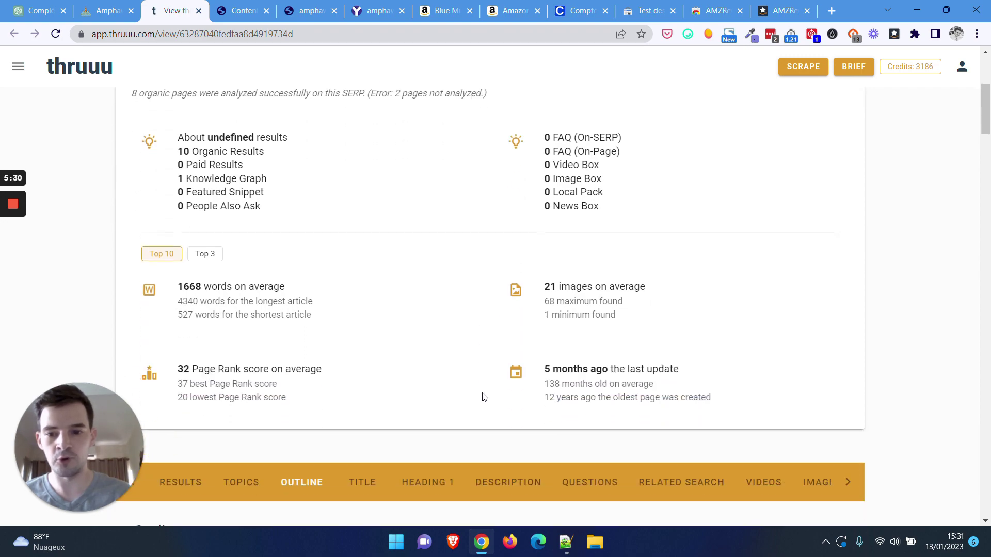
Step: Open the search results overview and examine the first result's page info, top topics and table of contents
scroll(484, 397, "down", 4)
left_click(182, 225)
scroll(986, 251, "down", 3)
left_click_drag(986, 251, 981, 227)
left_click(573, 294)
scroll(572, 294, "down", 3)
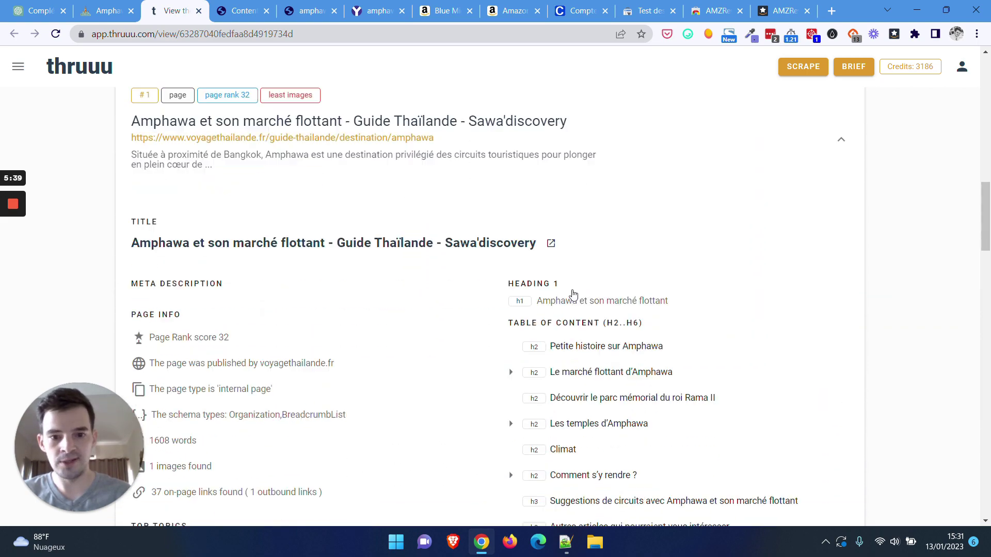
scroll(573, 294, "down", 3)
scroll(206, 320, "down", 1)
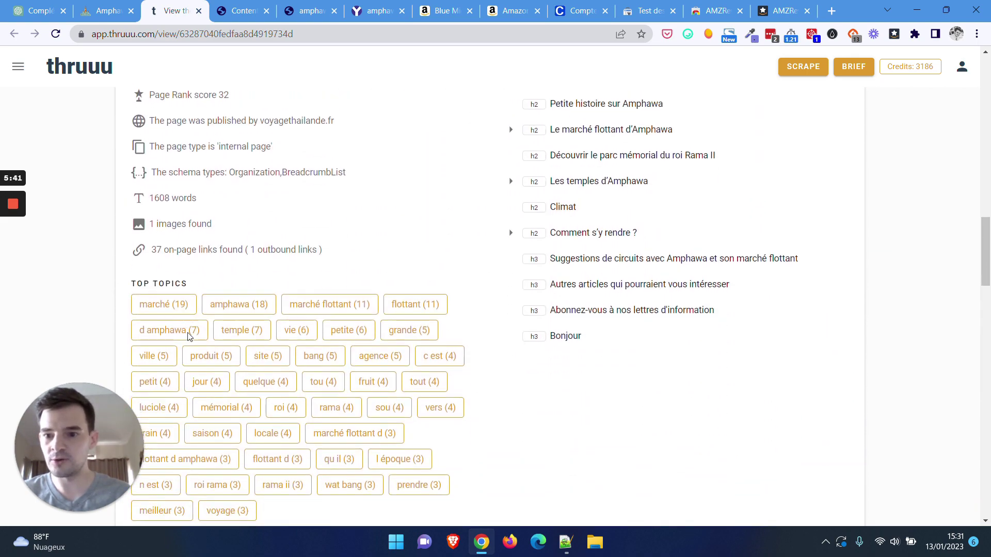
scroll(189, 335, "down", 1)
scroll(380, 366, "up", 3)
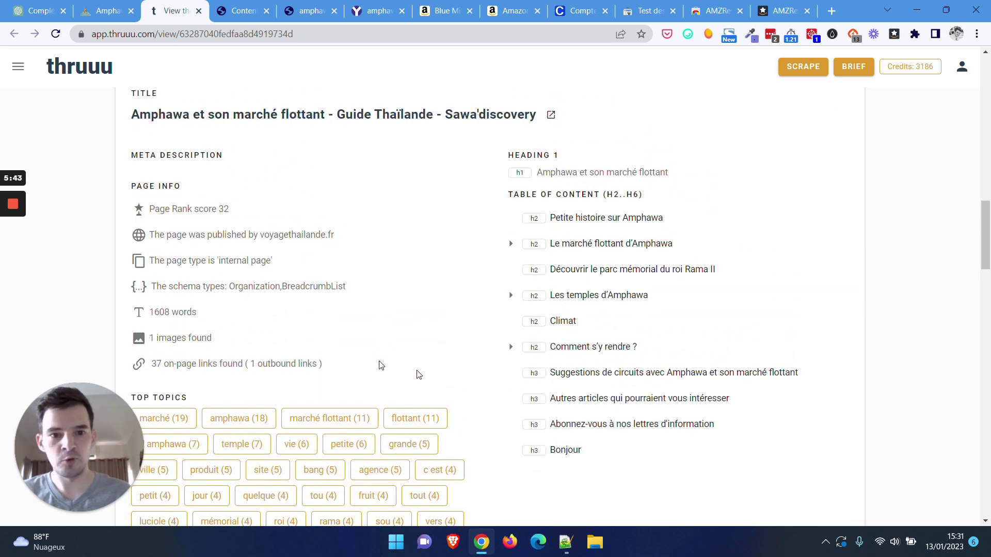
scroll(419, 375, "up", 1)
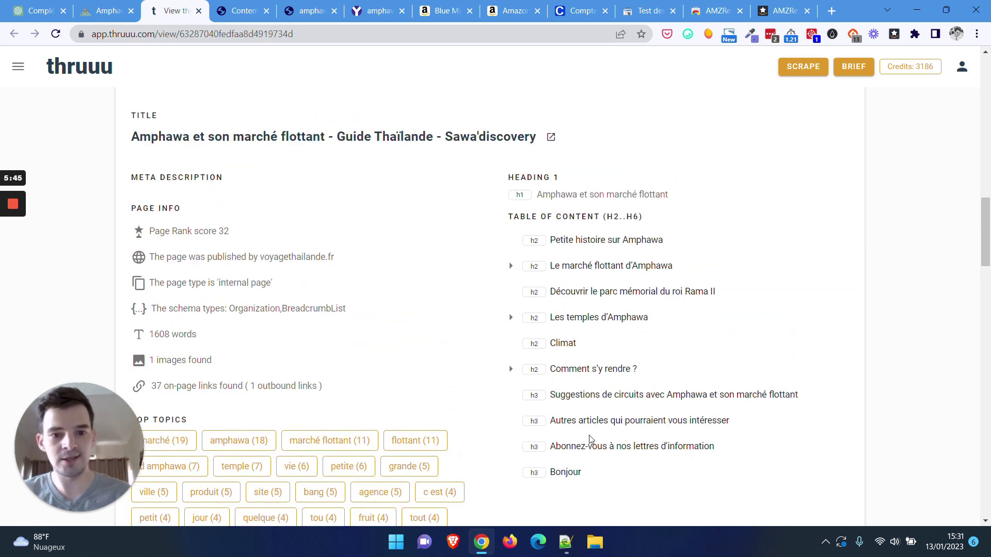
scroll(591, 400, "up", 4)
scroll(524, 388, "up", 4)
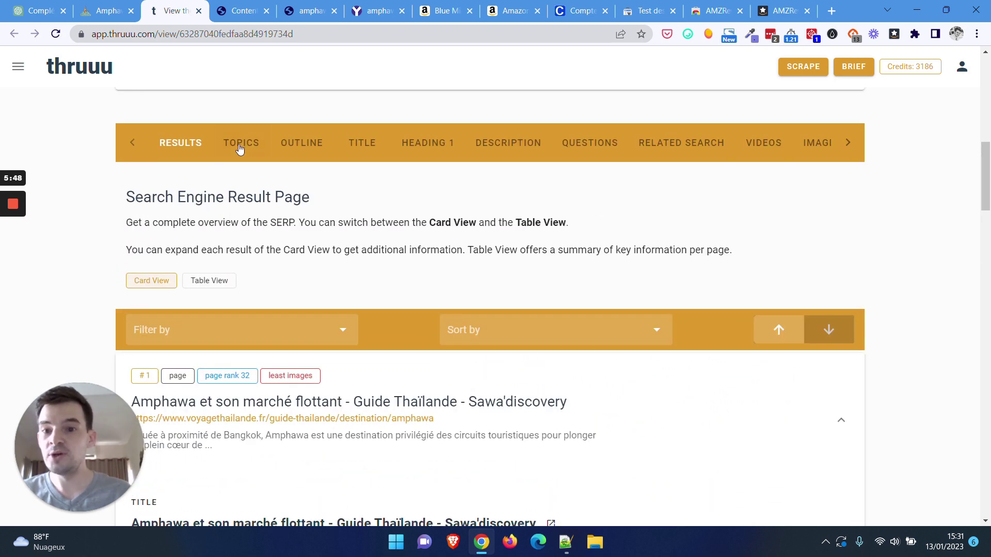
Step: Check the title analysis and examine the competitors' outline headings section by section
left_click(362, 143)
mouse_move(987, 199)
left_mouse_down()
mouse_move(988, 307)
mouse_move(989, 186)
left_mouse_up()
left_click(301, 196)
left_click(988, 183)
mouse_move(985, 178)
left_mouse_down()
mouse_move(987, 198)
mouse_move(988, 179)
left_mouse_up()
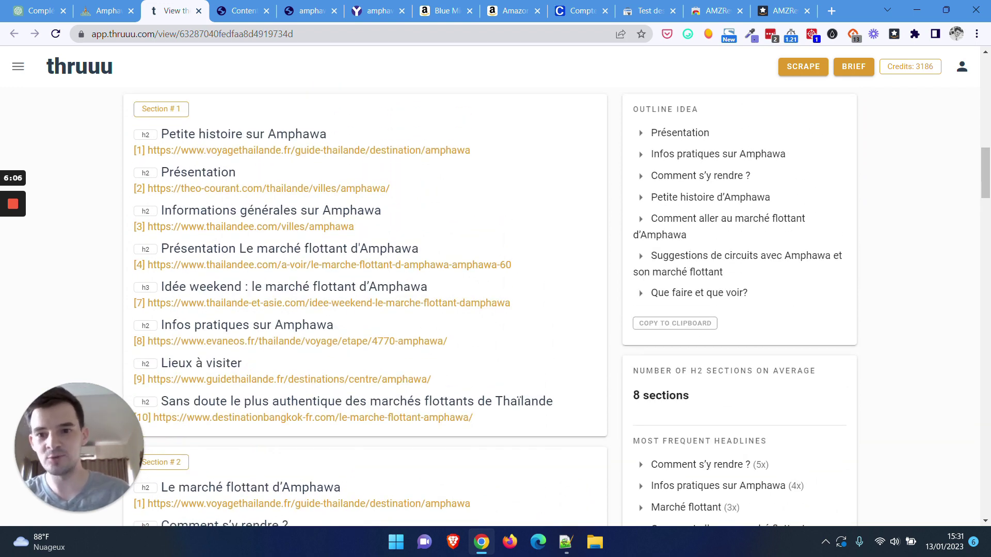
left_click_drag(987, 166, 988, 227)
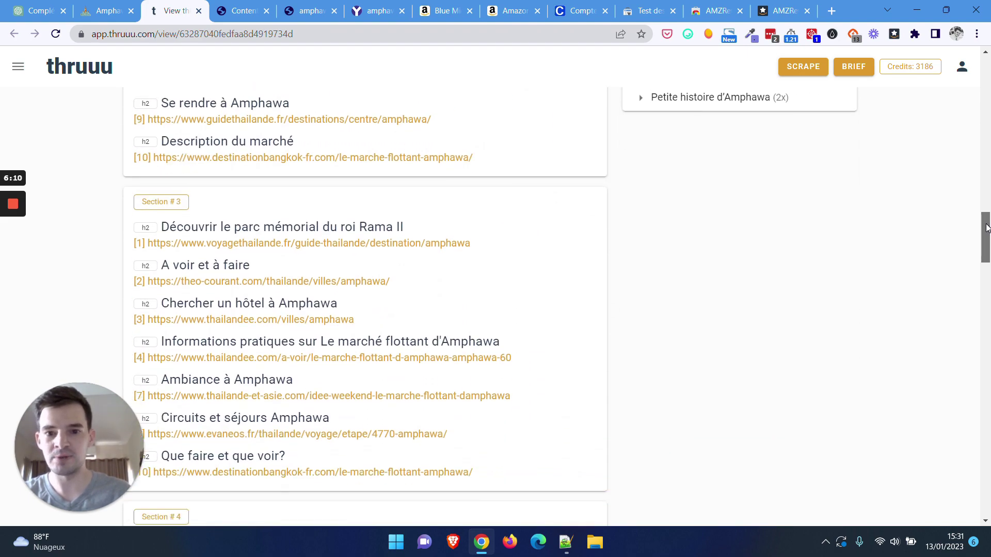
scroll(987, 227, "up", 20)
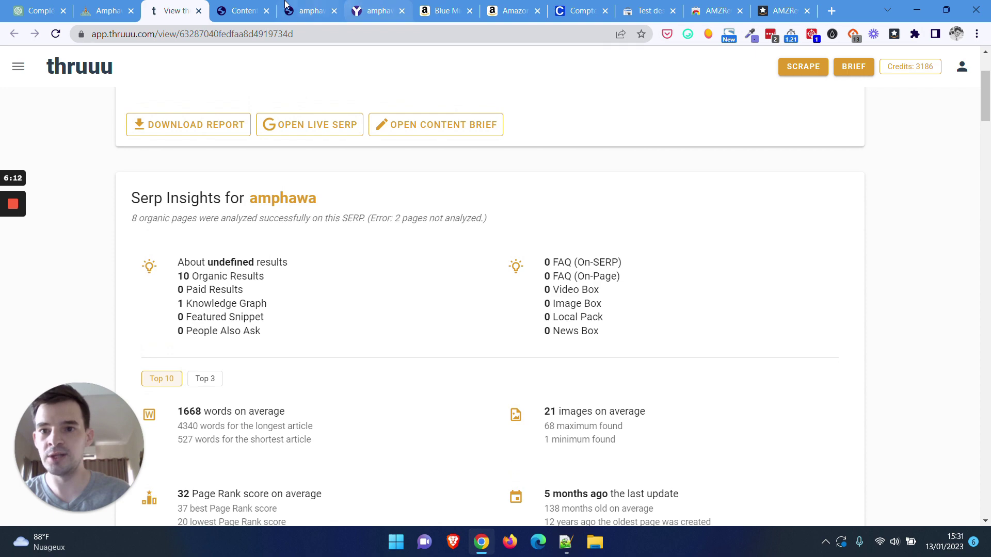
Step: Open the content brief for "amphawa" and highlight its suggested outline headings, including "Comment s'y rendre ?"
left_click(243, 11)
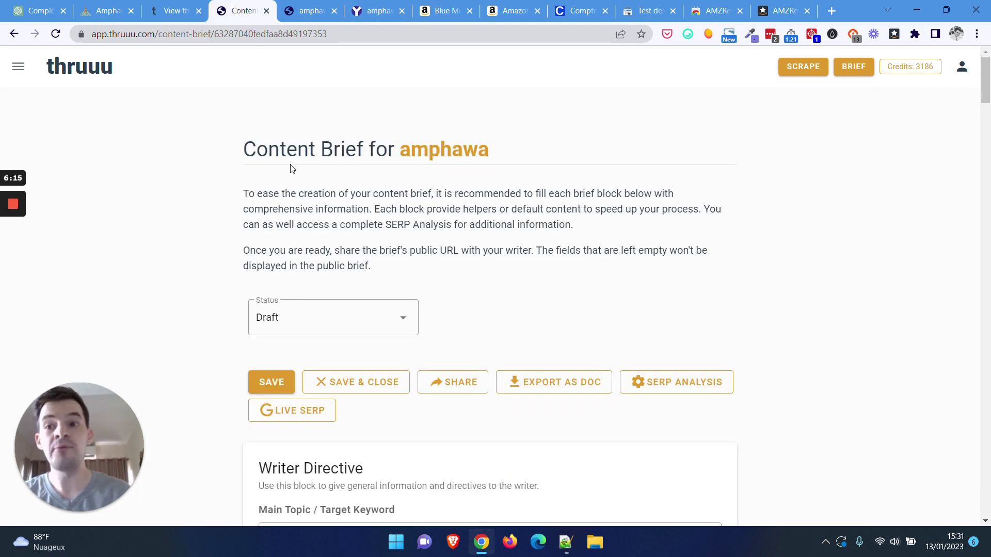
scroll(987, 178, "down", 15)
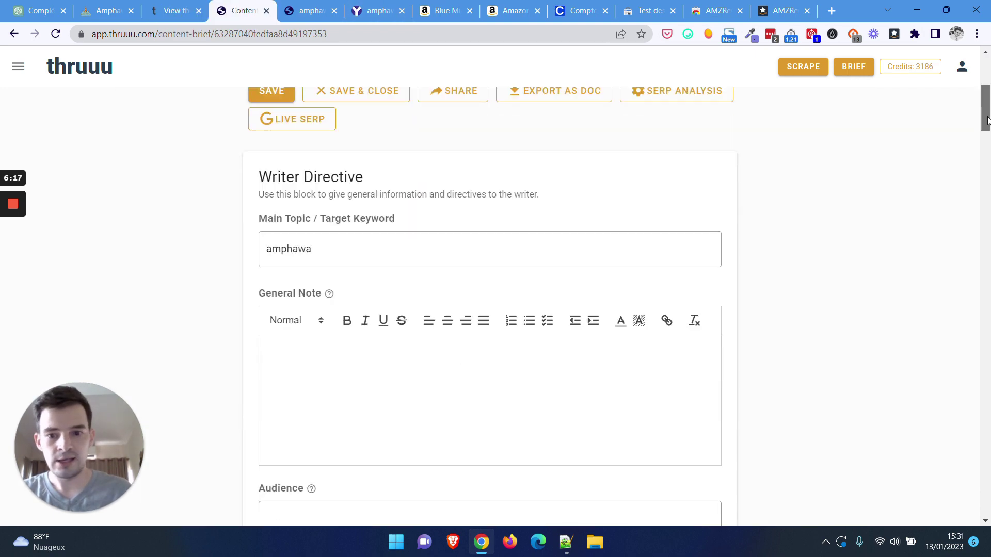
left_click_drag(988, 178, 977, 414)
left_click_drag(293, 279, 419, 411)
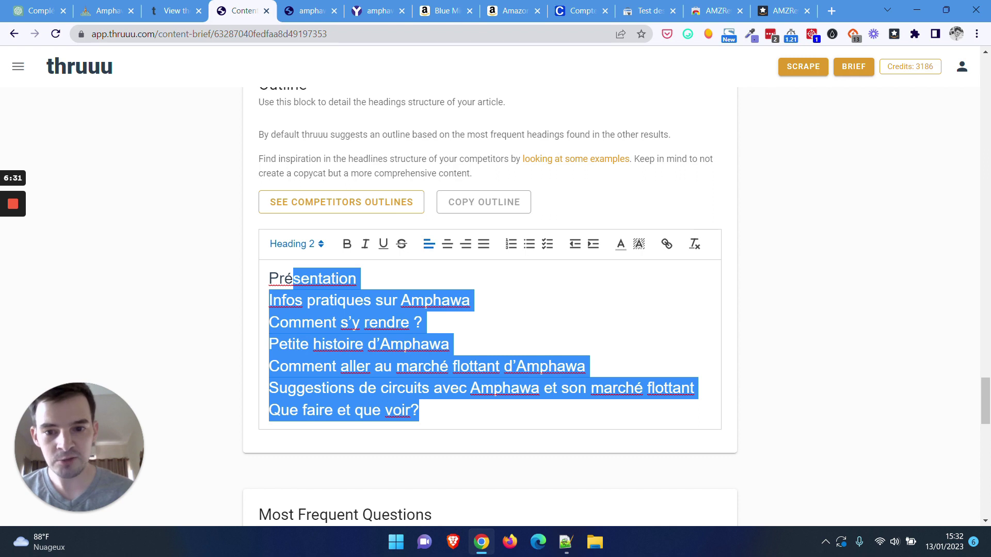
left_click(402, 344)
left_click_drag(422, 323, 269, 322)
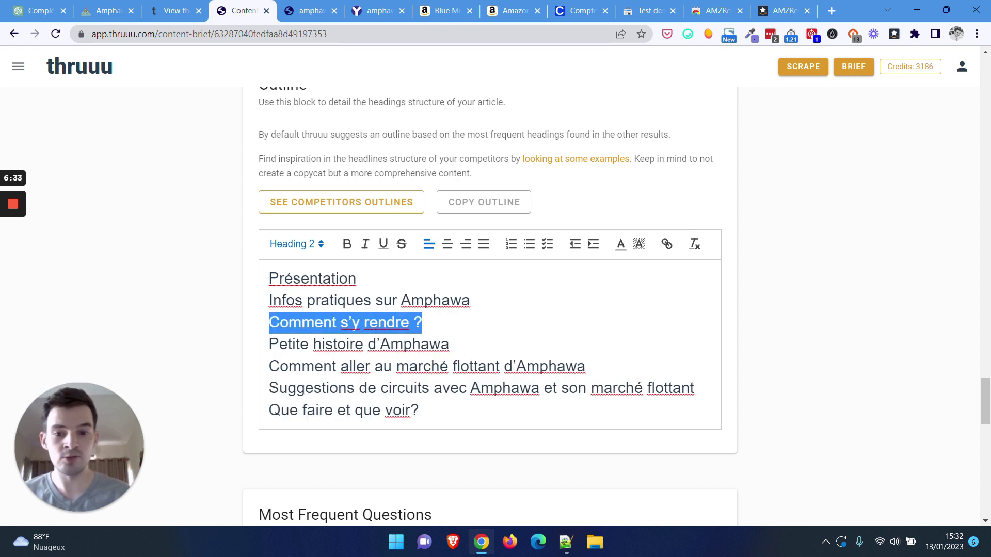
Step: Highlight the outline headings "Comment aller au marché flottant d'Amphawa" and "Suggestions de circuits avec Amphawa et son marché flottant"
left_click_drag(356, 366, 547, 366)
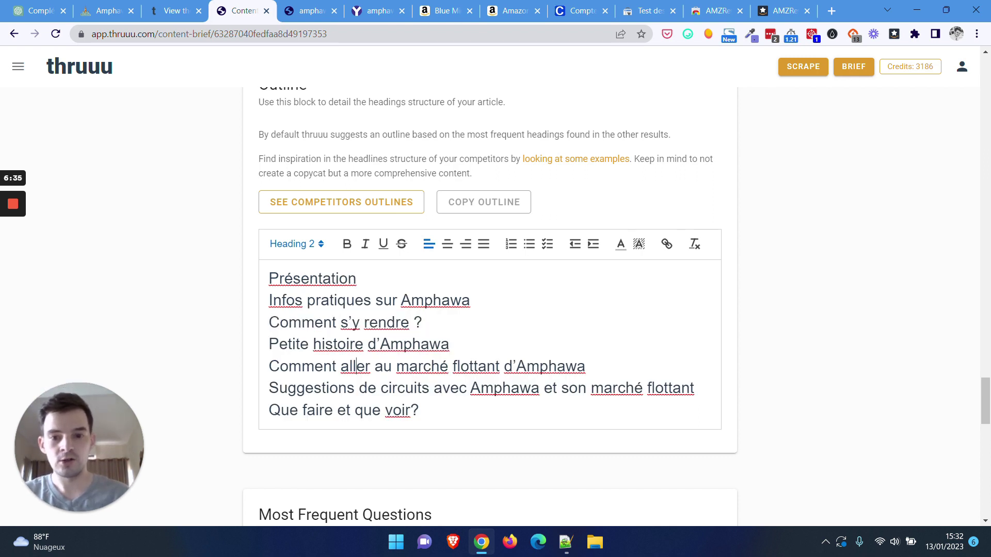
left_click_drag(305, 388, 663, 388)
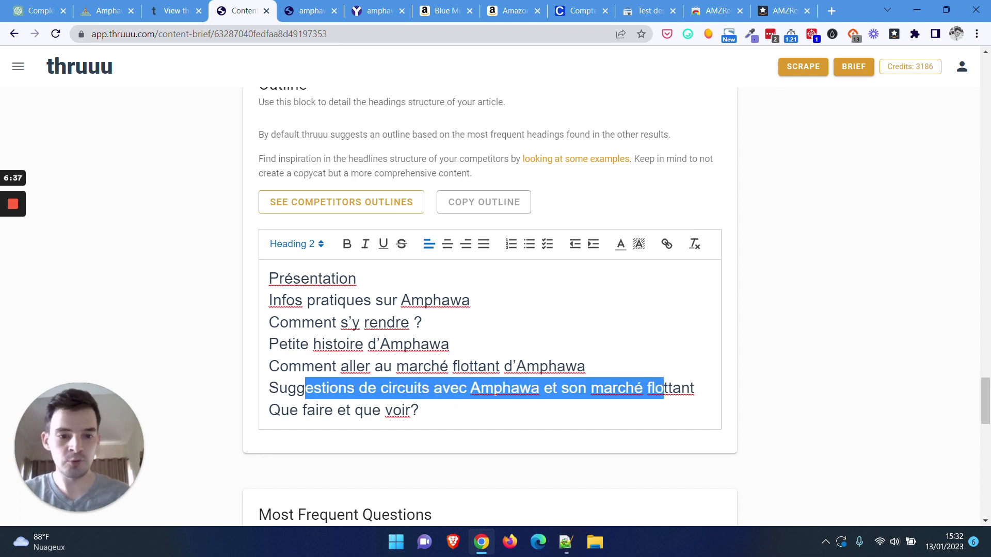
left_click(663, 388)
scroll(490, 309, "up", 1)
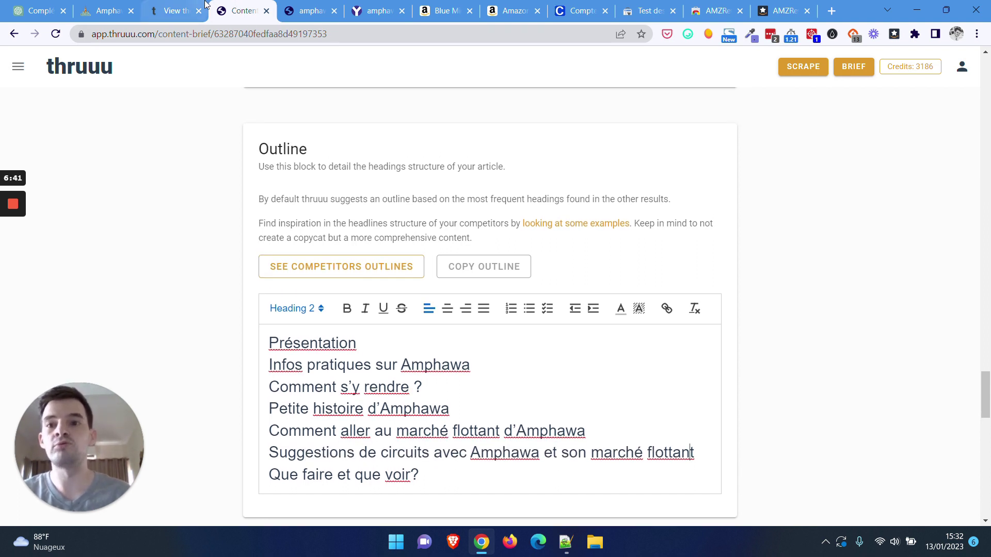
Step: Switch to the ChatGPT conversation "Compléter un article" and highlight the bus details in the answer about transport to Amphawa
left_click(36, 10)
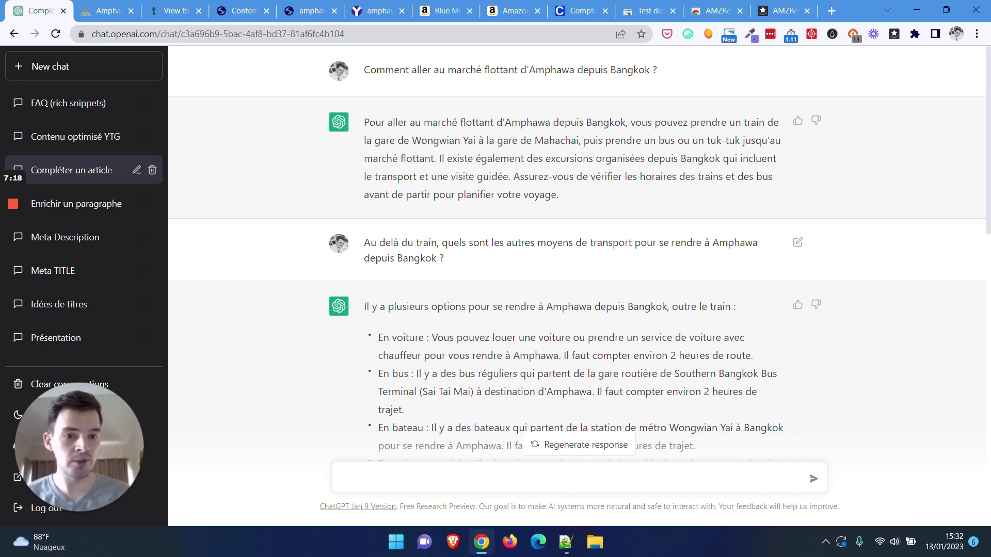
type("Et en taxi ?")
key("Return")
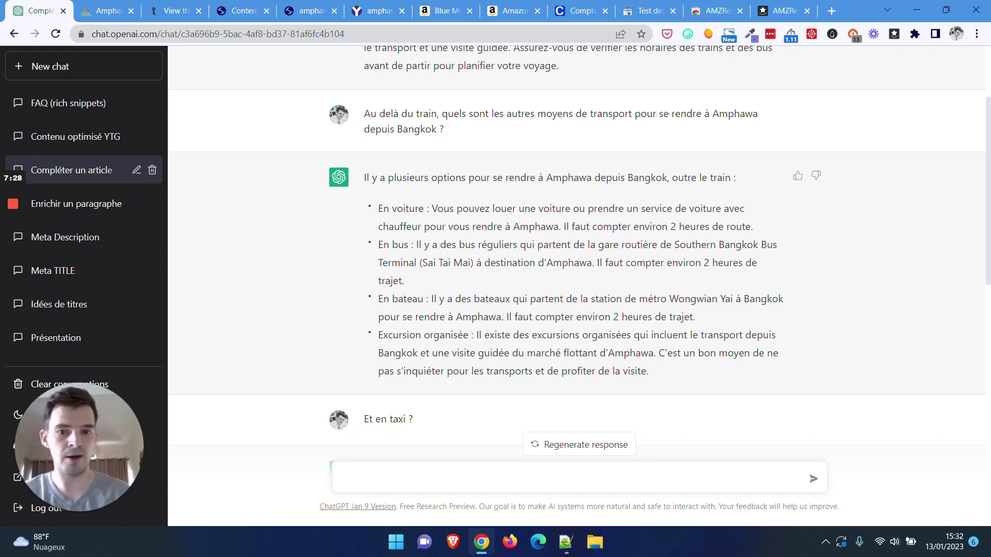
left_click_drag(596, 245, 716, 245)
left_click(716, 246)
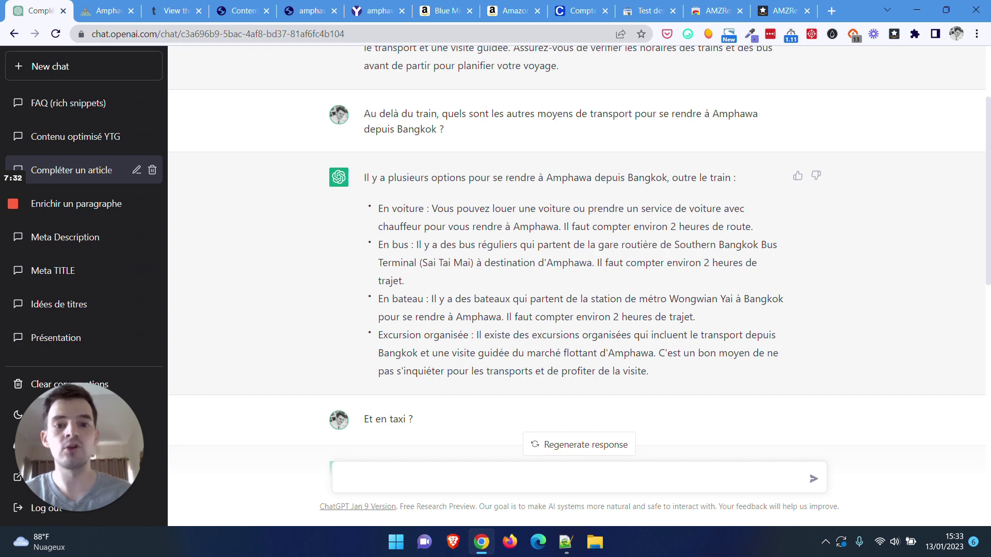
left_click_drag(401, 262, 472, 262)
left_click_drag(538, 263, 561, 263)
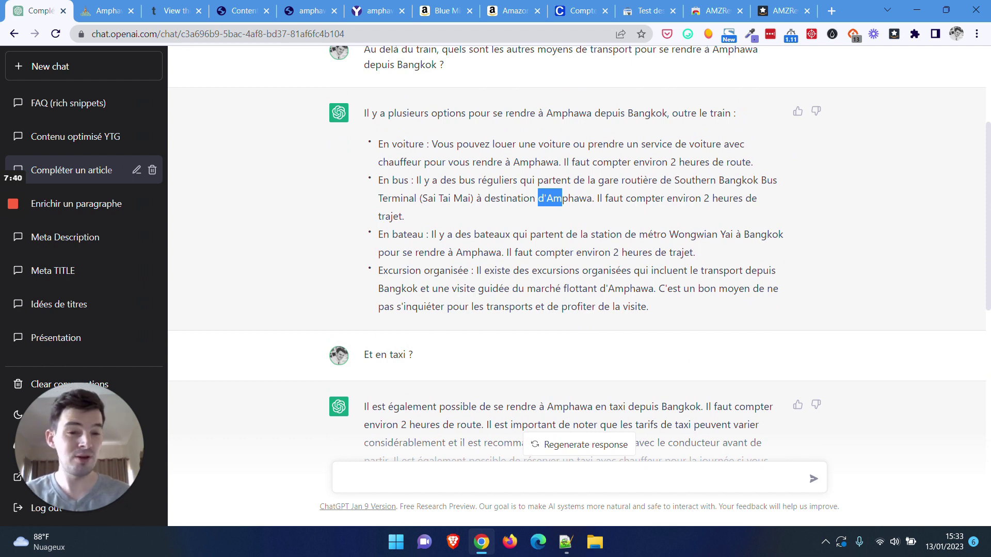
Step: Highlight the boat and organised excursion options in the list of transports to Amphawa
left_click_drag(392, 234, 499, 234)
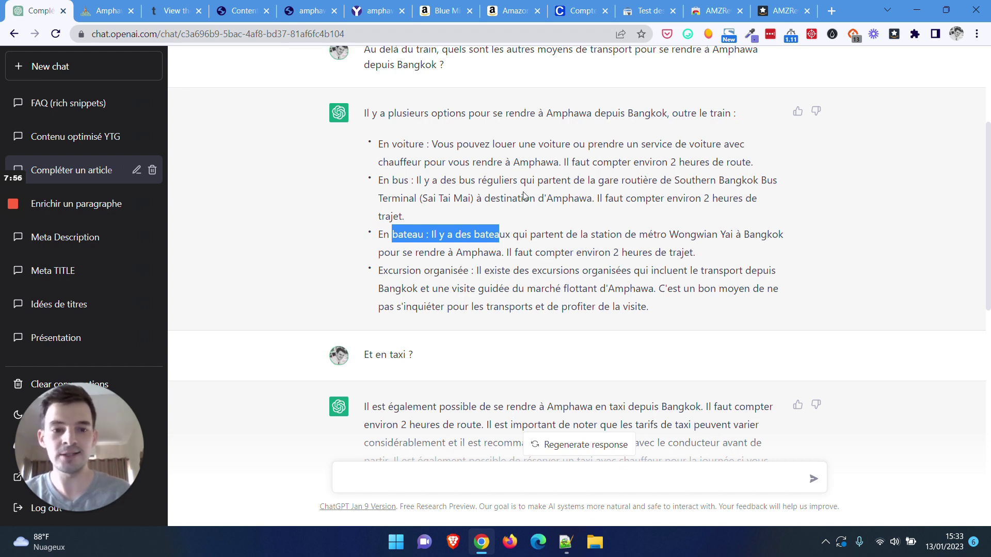
left_click_drag(410, 270, 542, 271)
left_click(542, 272)
Step: Examine the answer to "Et en taxi ?" and highlight its advice on negotiating the price with the driver
scroll(433, 230, "down", 2)
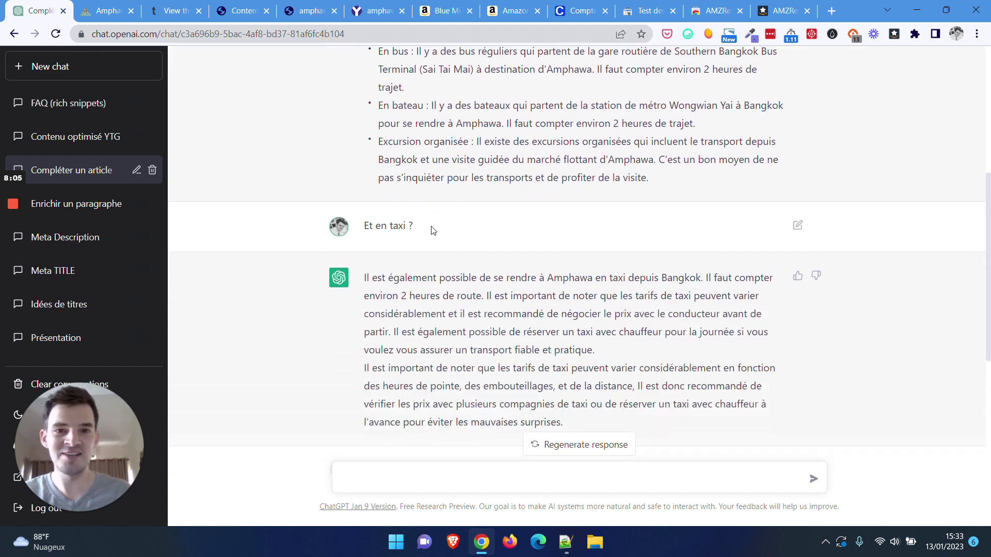
scroll(455, 232, "down", 2)
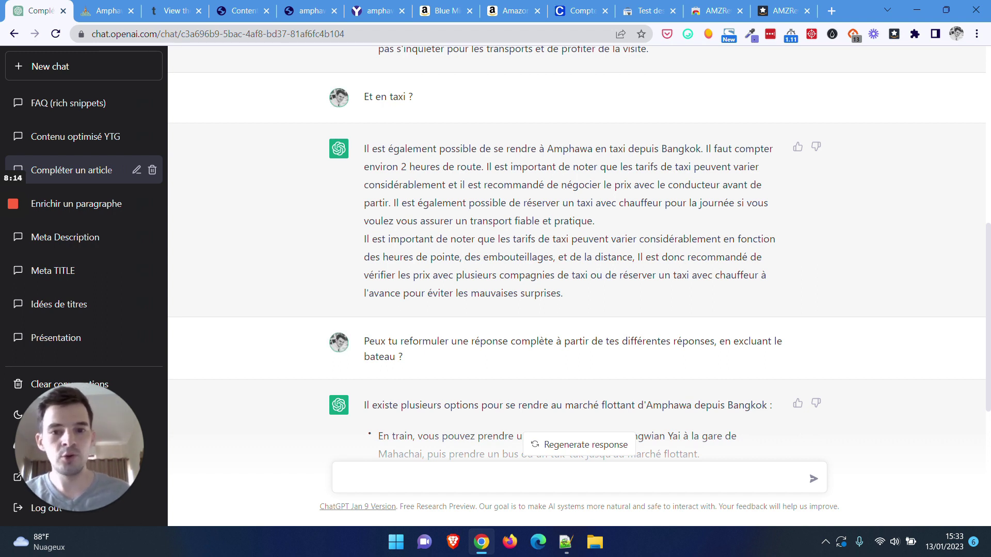
left_click_drag(585, 185, 728, 184)
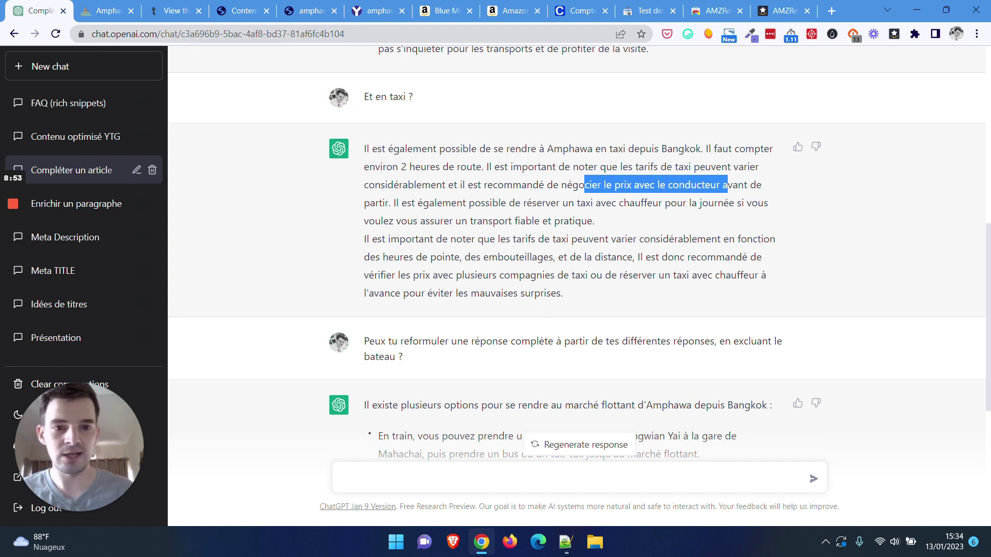
left_click_drag(554, 185, 684, 185)
left_click(622, 228)
Step: Read the reformulated complete answer that combines the transport options while excluding the boat
scroll(436, 354, "down", 1)
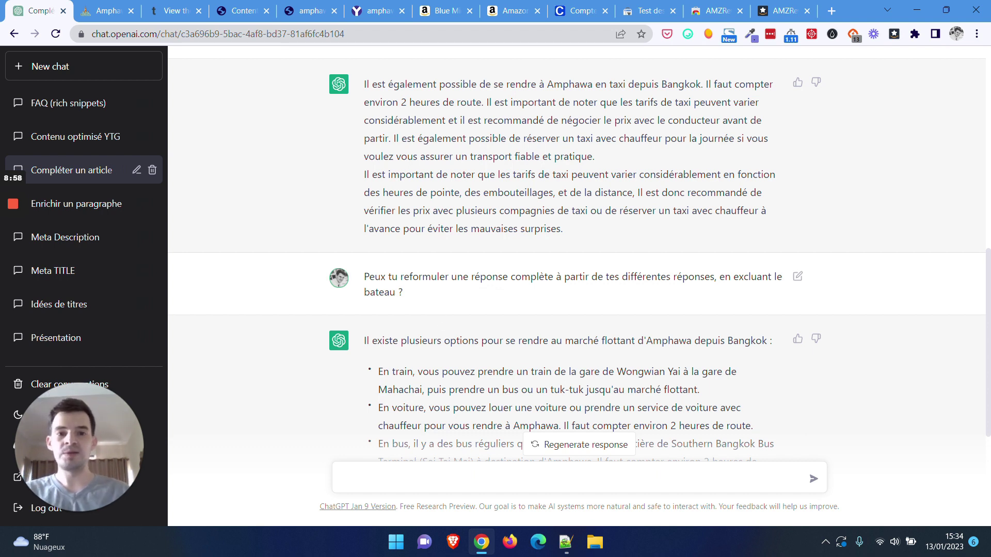
scroll(444, 227, "down", 1)
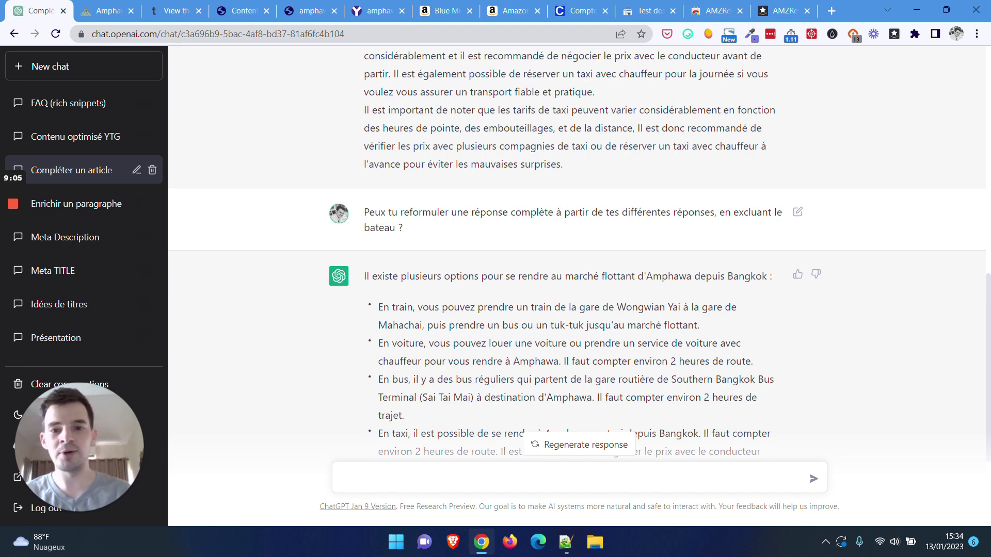
scroll(722, 237, "down", 3)
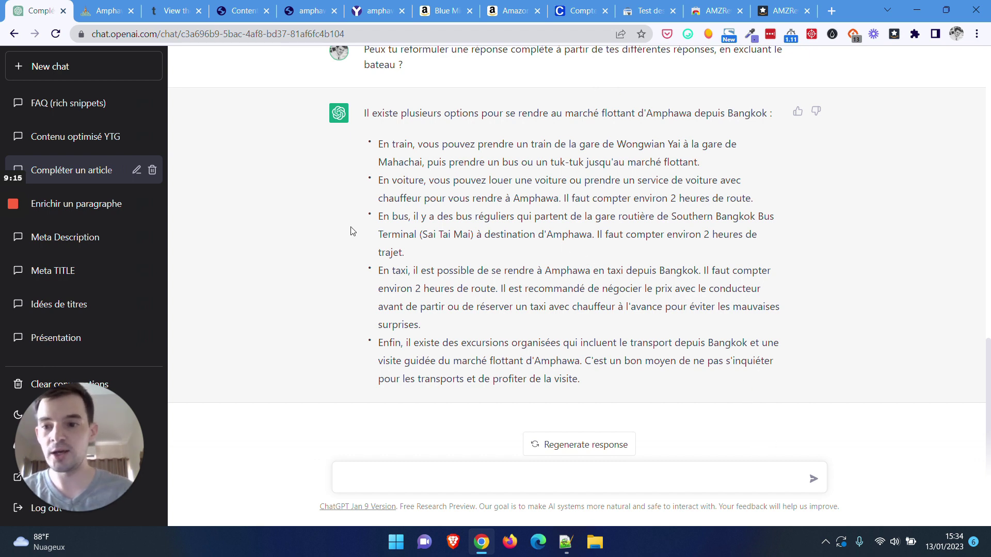
Step: Open the "Contenu optimisé YTG" conversation, switch to the Yourtext.Guru guide for "amphawa" and examine its top terms and named entities
left_click(61, 138)
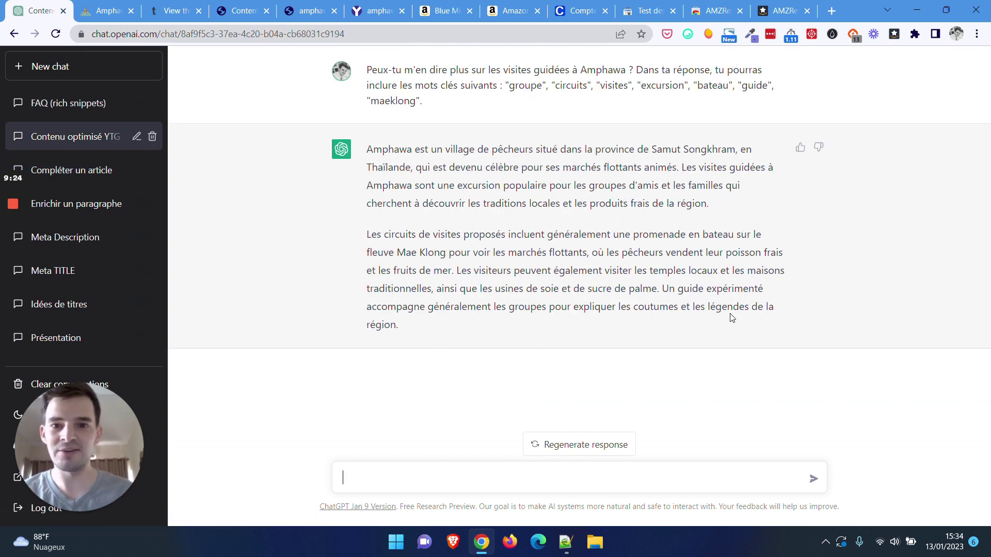
left_click(361, 7)
left_click(309, 10)
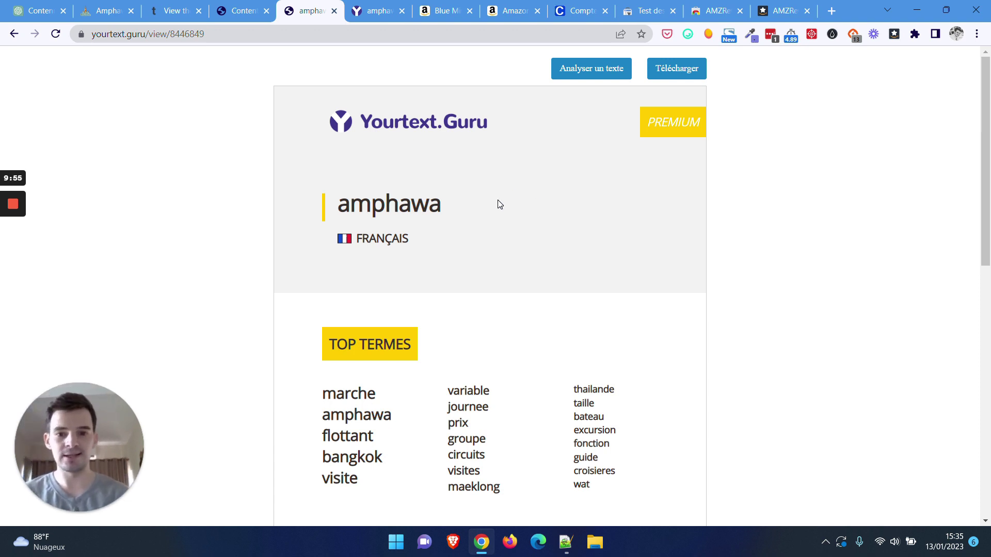
scroll(990, 185, "down", 2)
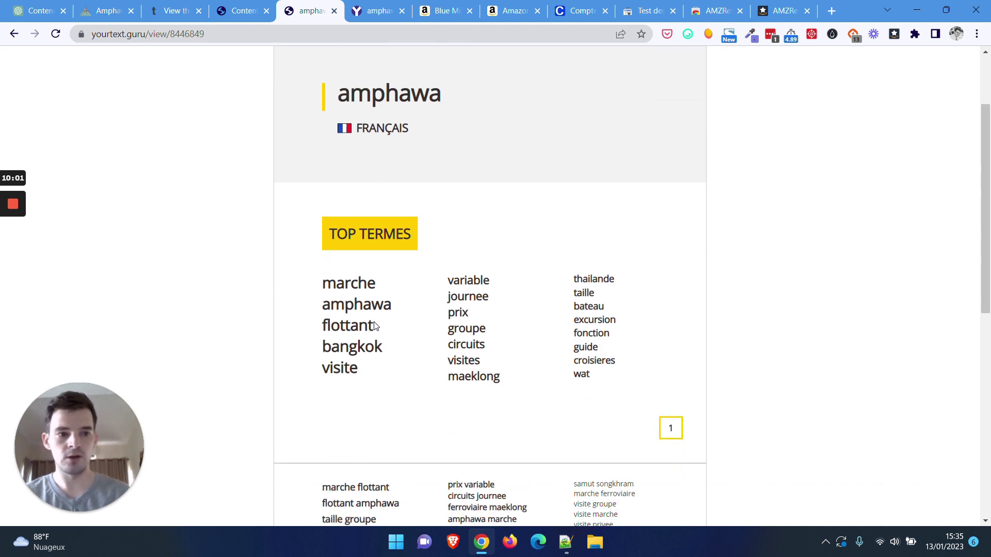
scroll(985, 207, "down", 5)
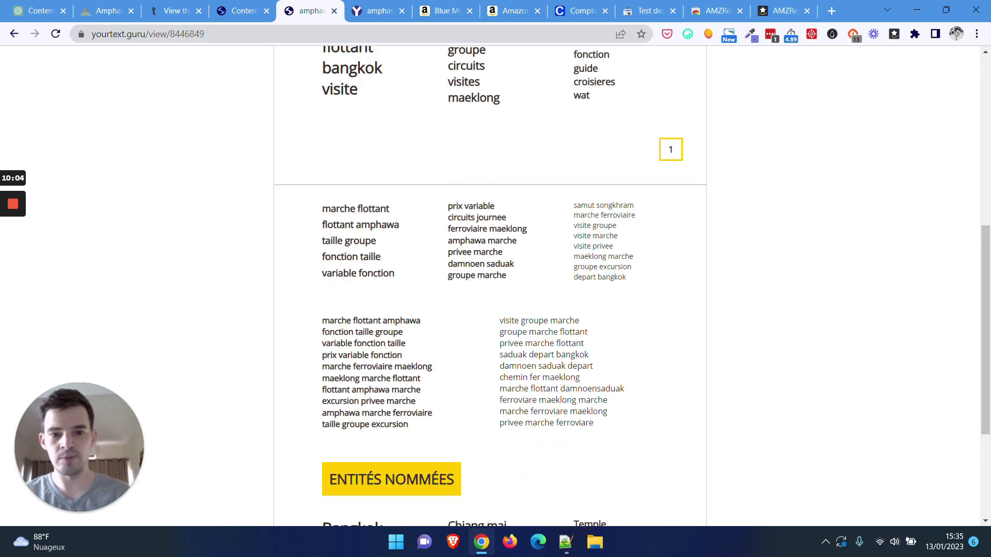
scroll(990, 241, "down", 4)
scroll(989, 241, "up", 6)
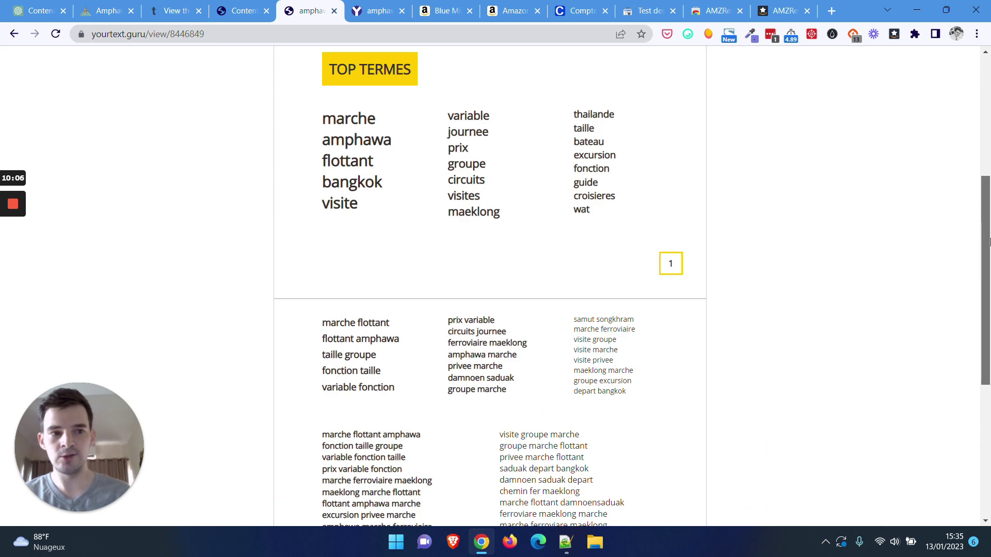
scroll(990, 241, "up", 5)
Step: Open the Yourtext.Guru optimisation check for "amphawa" and review the article text in the editor and the optimisation scores
left_click(388, 5)
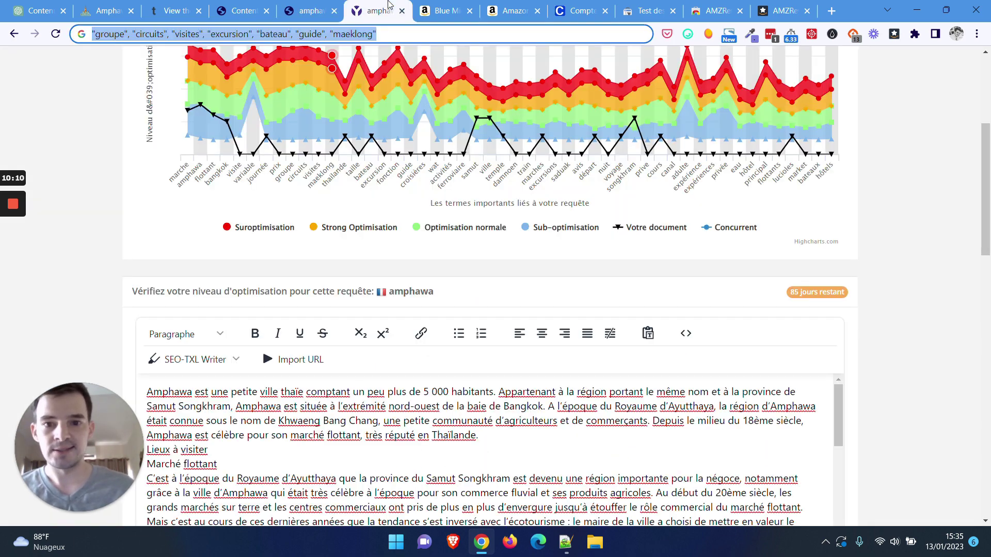
left_click(947, 246)
scroll(947, 246, "down", 3)
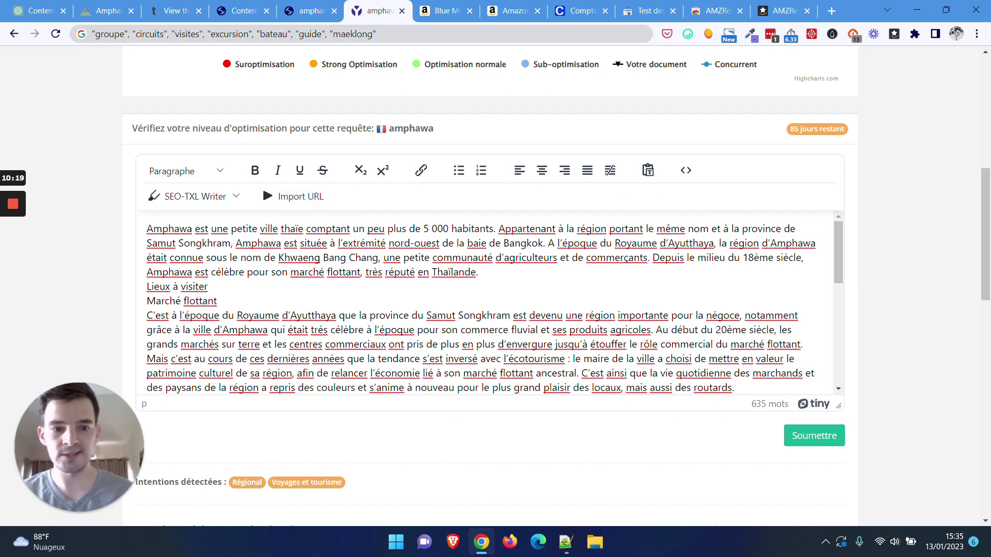
left_click_drag(834, 268, 833, 379)
left_click_drag(986, 211, 987, 109)
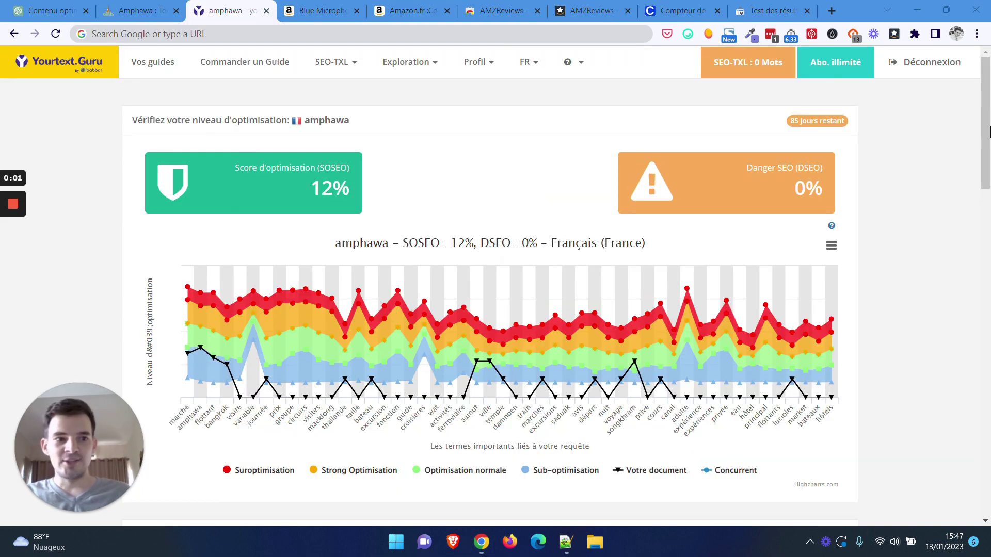
Step: Examine the competitors' semantic analysis table, comparing their SOSEO and DSEO scores and word counts for "amphawa"
scroll(986, 183, "down", 6)
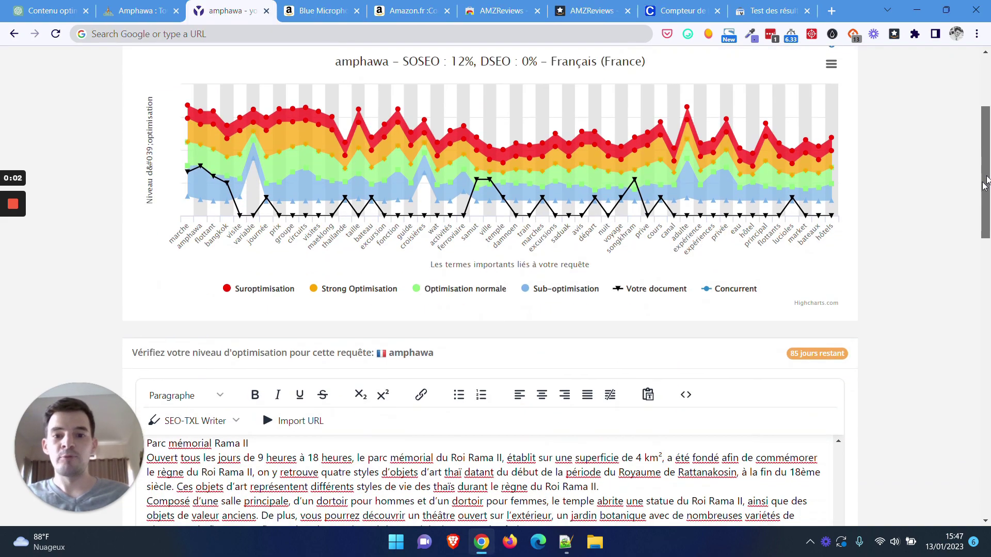
left_click_drag(986, 181, 984, 411)
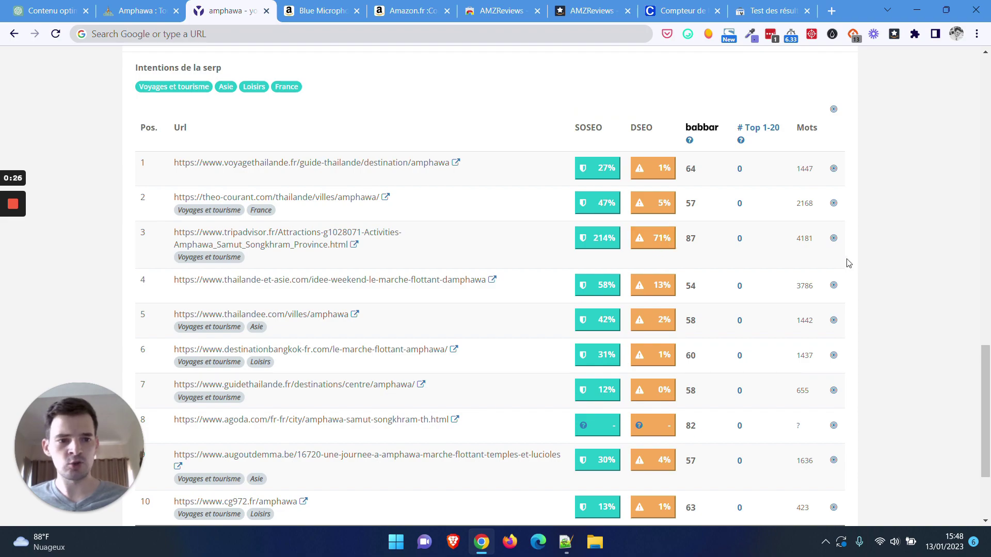
left_click_drag(988, 371, 987, 252)
left_click_drag(990, 118, 988, 370)
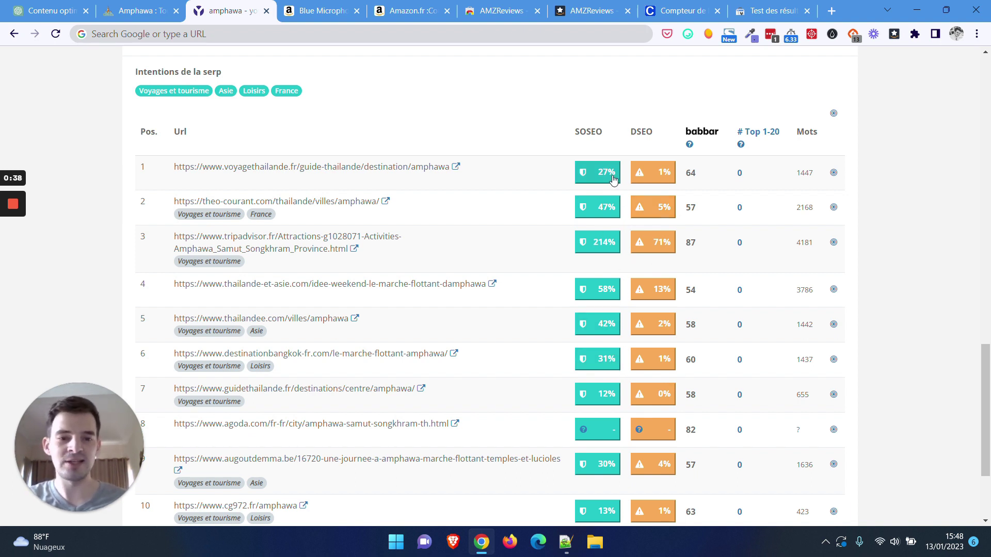
mouse_move(988, 384)
left_mouse_down()
mouse_move(987, 425)
mouse_move(987, 381)
left_mouse_up()
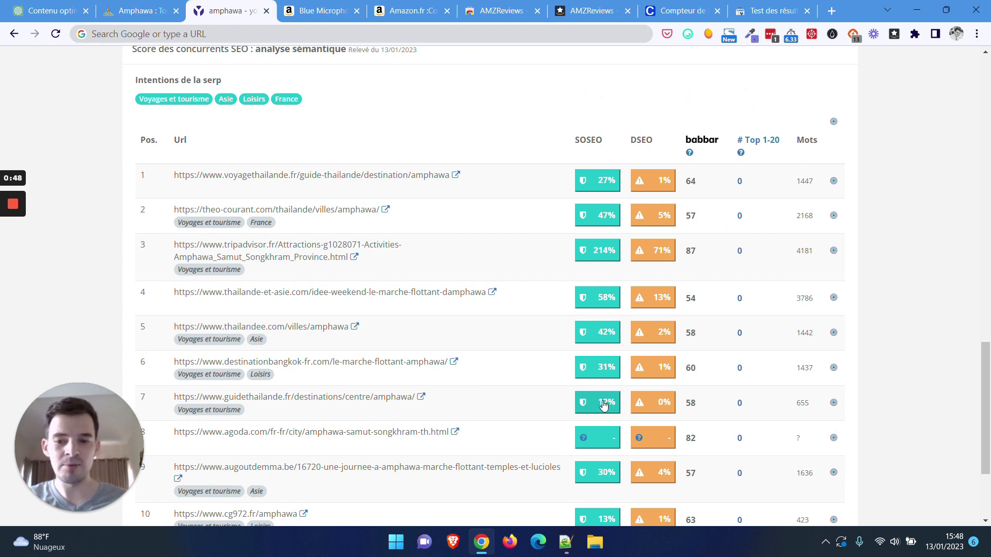
scroll(344, 392, "down", 1)
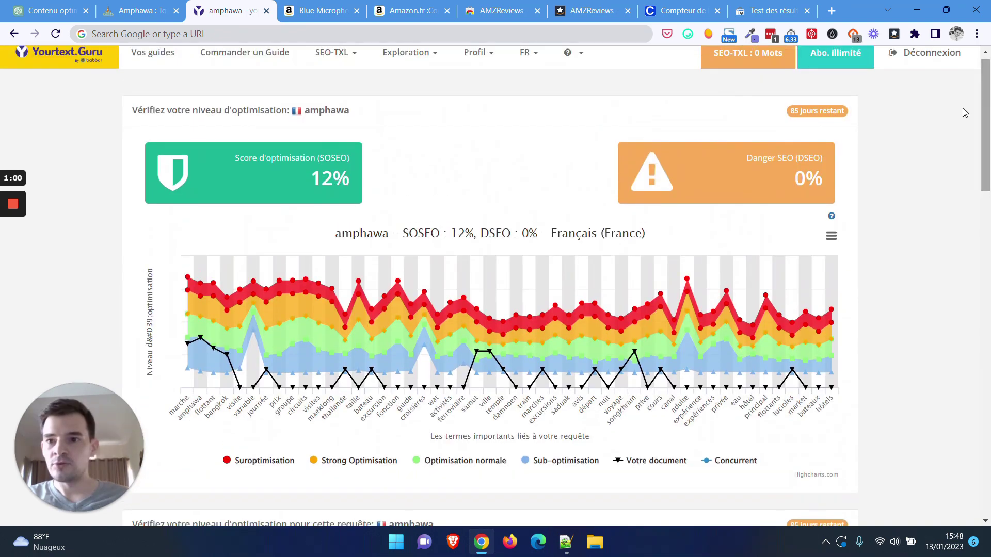
Step: Switch to ChatGPT, highlight the keyword list in the guided tours prompt and compare it with the terms in Yourtext.Guru's optimisation chart
left_click(52, 11)
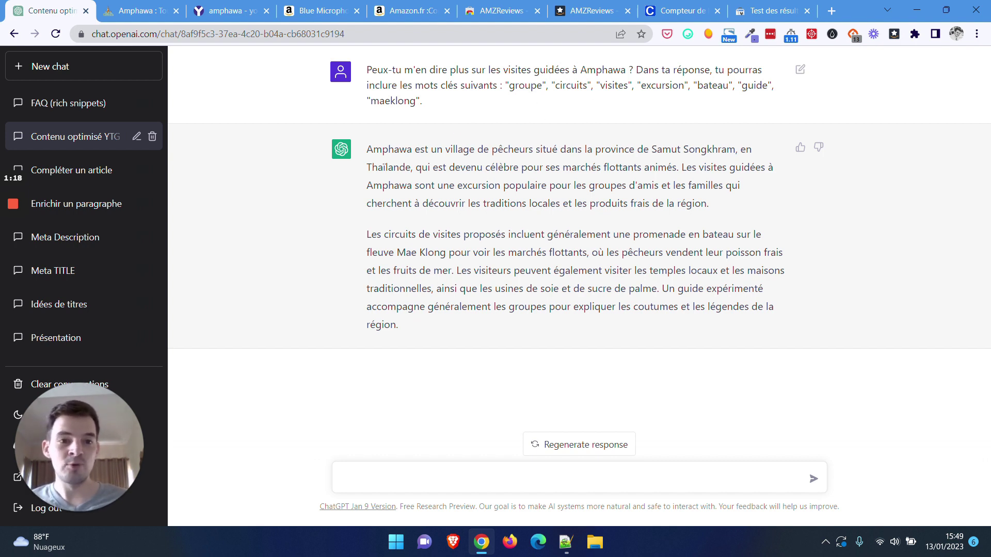
left_click_drag(433, 106, 497, 86)
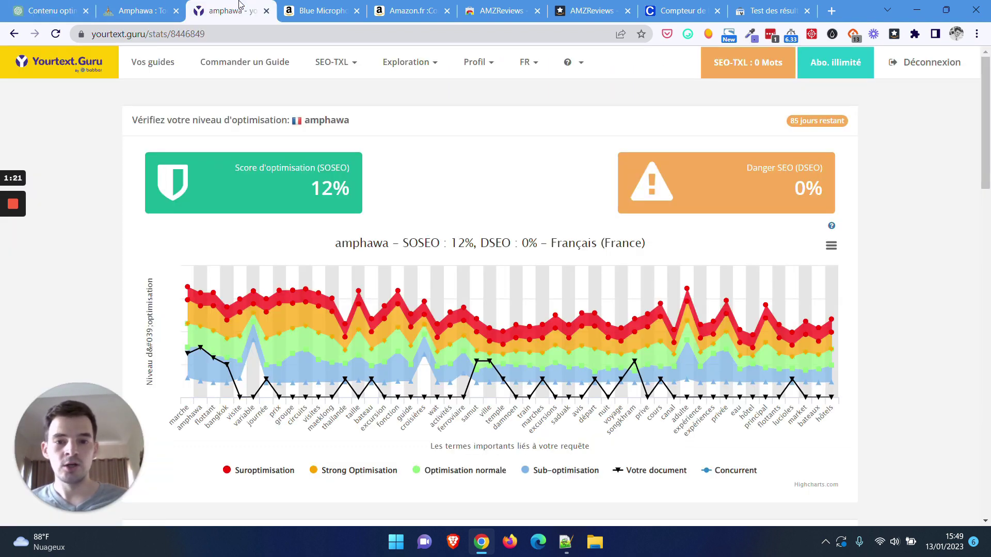
left_click(230, 11)
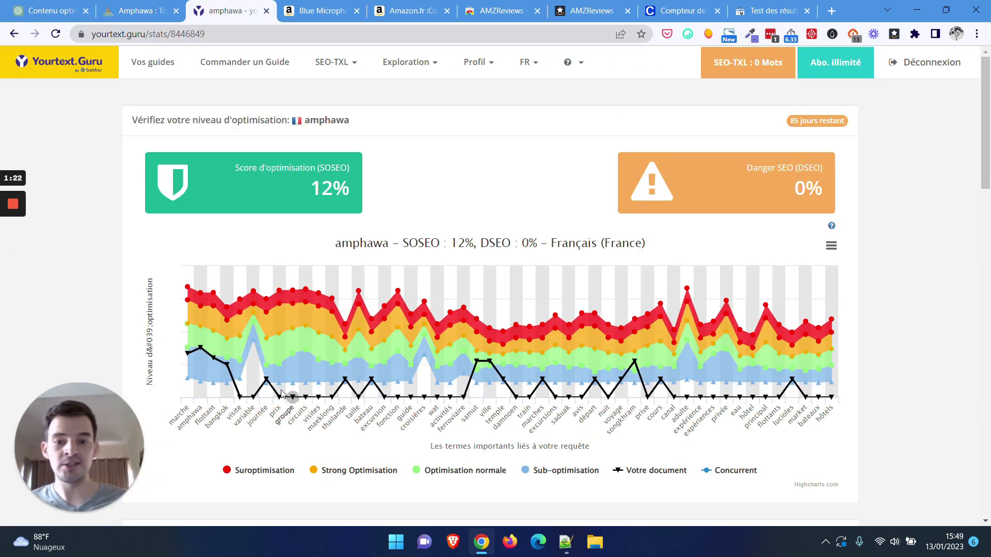
left_click(51, 10)
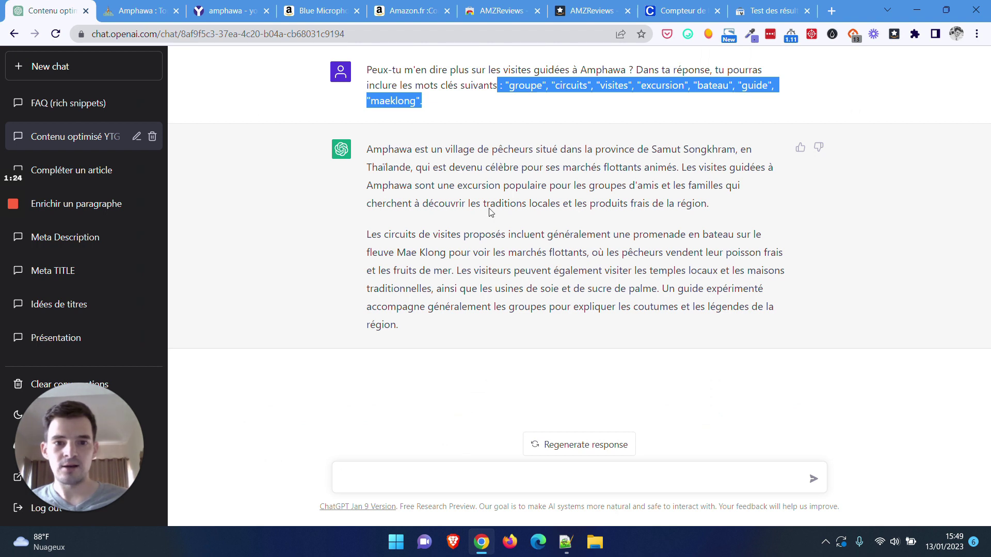
left_click(533, 242)
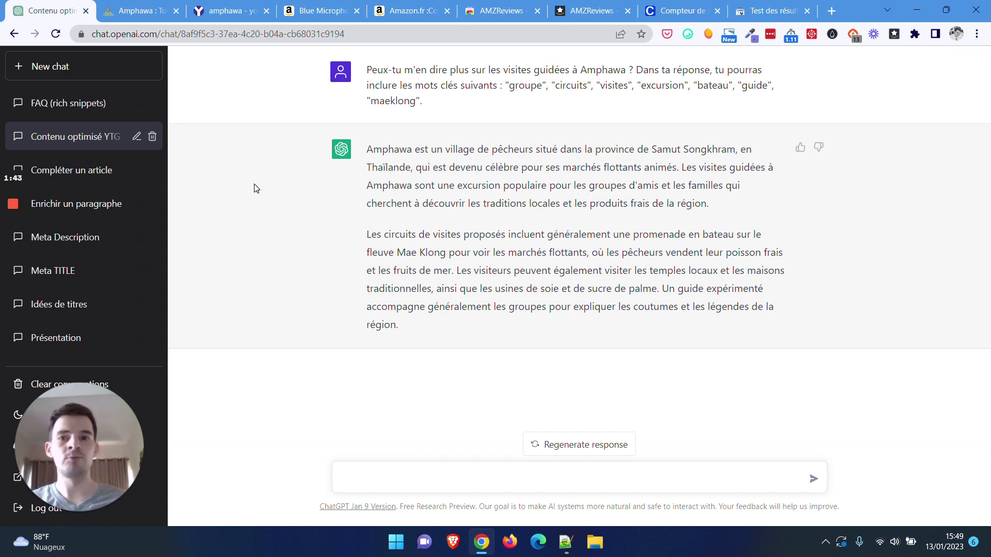
Step: Check the Yourtext.Guru optimisation chart once more and open the "FAQ (rich snippets)" conversation in ChatGPT
left_click(256, 11)
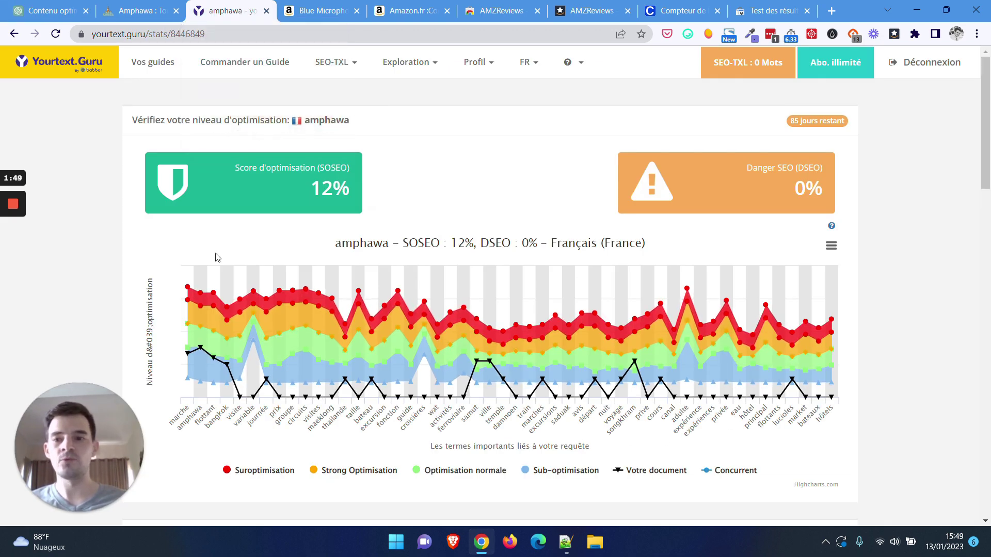
left_click(54, 11)
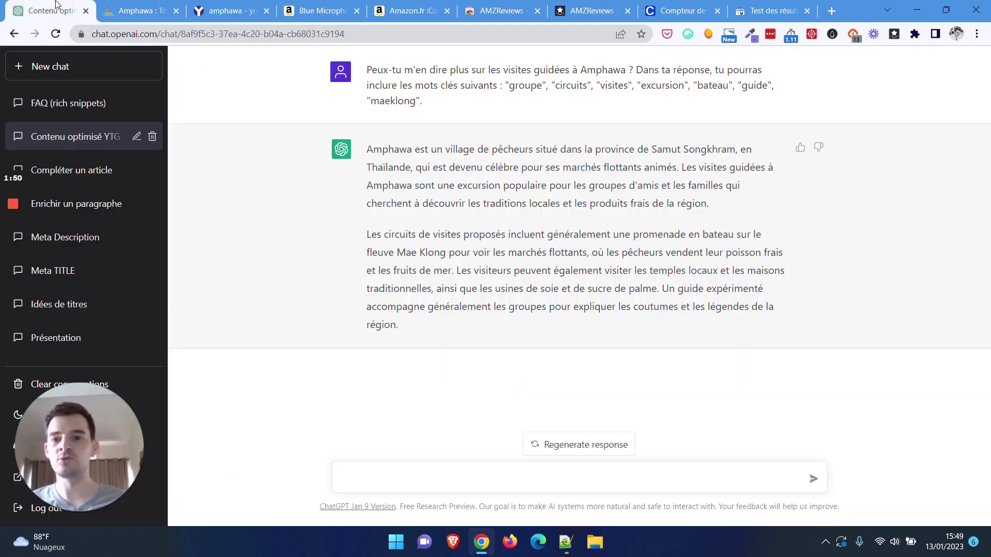
left_click(64, 105)
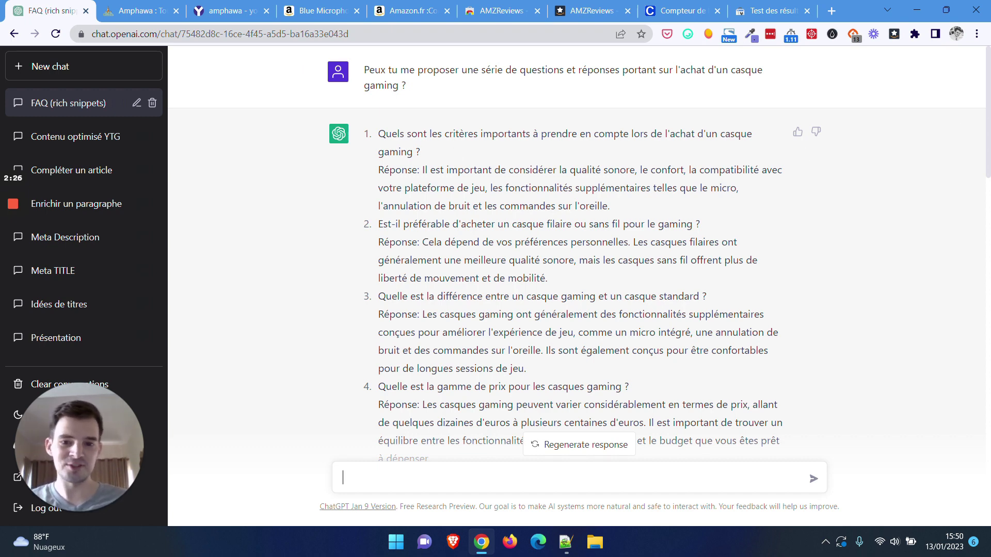
Step: Review the gaming headset FAQ and highlight the first question and answer in its schema.org rich-snippet markup
scroll(470, 274, "down", 3)
scroll(471, 274, "up", 3)
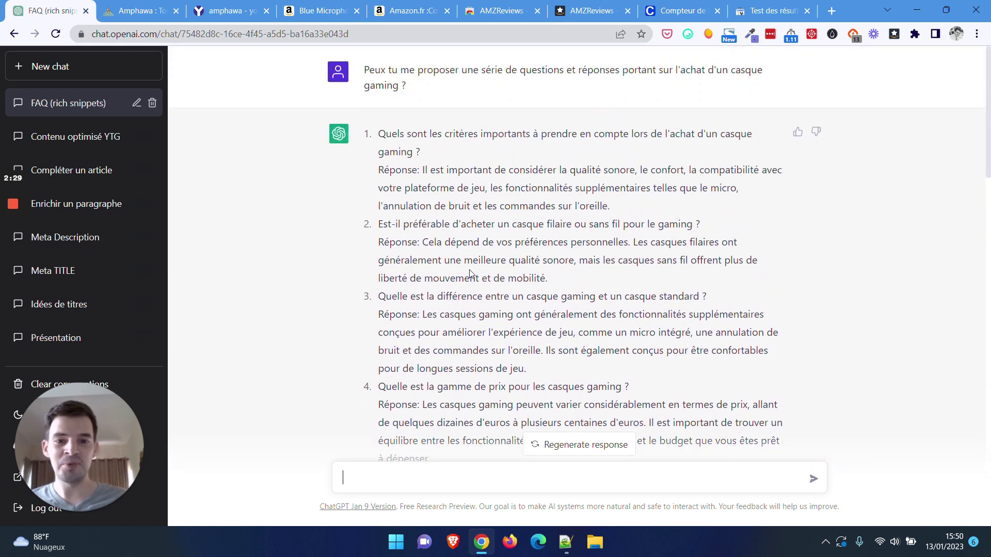
scroll(470, 273, "down", 3)
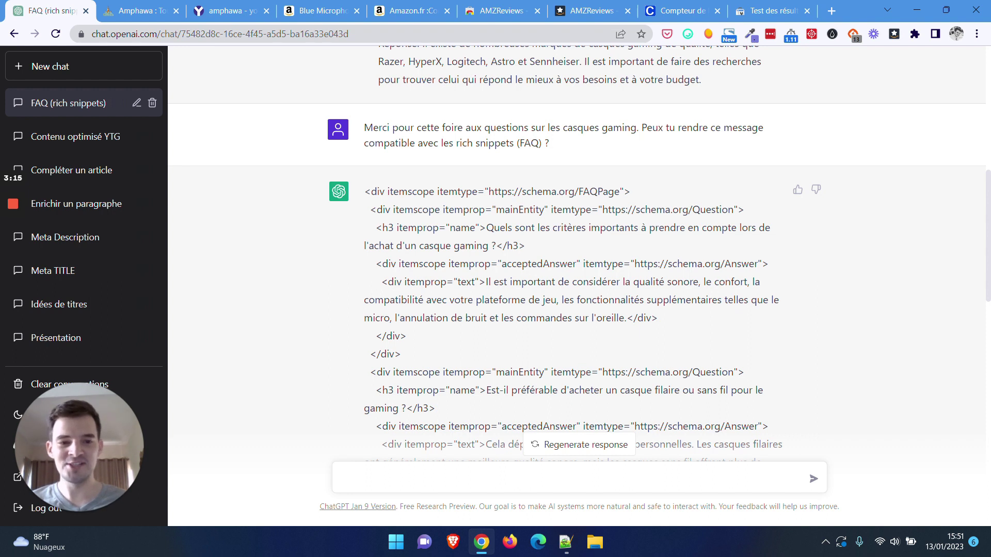
left_click_drag(486, 228, 495, 246)
left_click_drag(487, 281, 627, 318)
scroll(988, 217, "down", 1)
left_click_drag(988, 216, 973, 333)
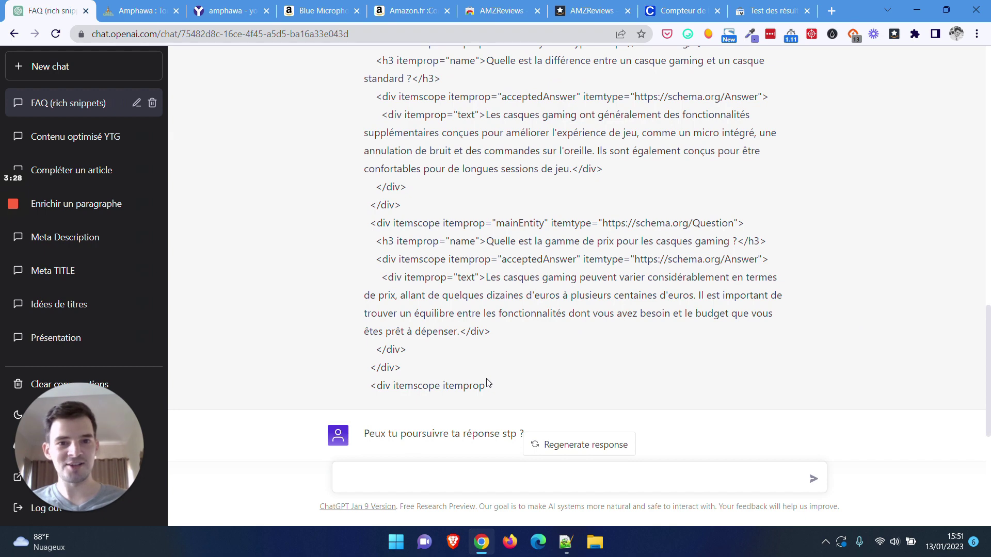
Step: Highlight the cut-off end of the FAQ markup, then examine the continued code and the closing note about validation tools
left_click_drag(486, 386, 428, 385)
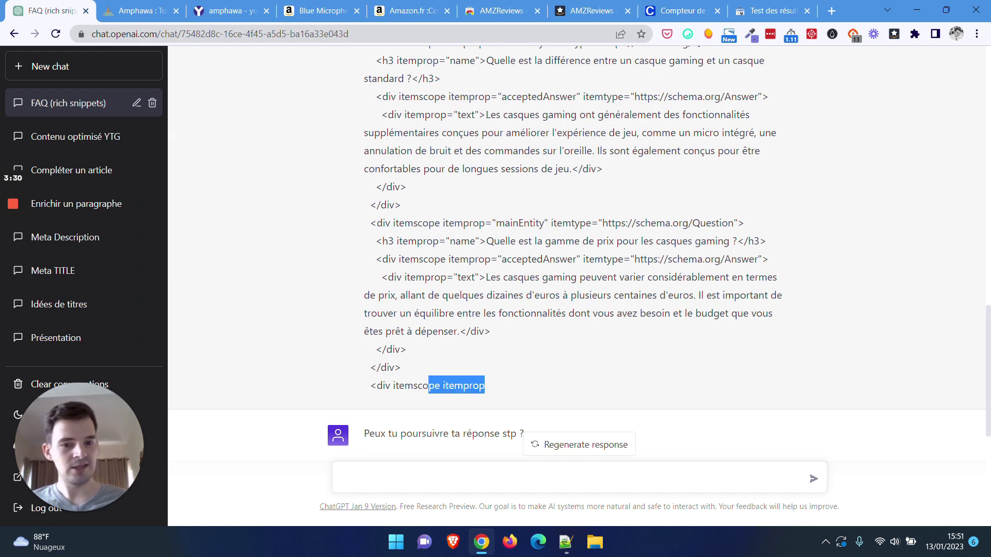
scroll(575, 258, "down", 4)
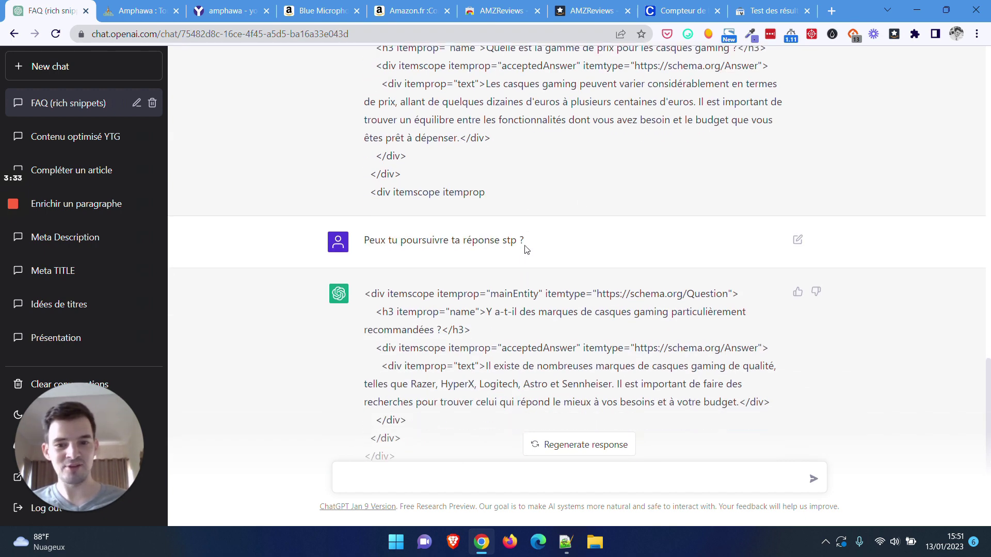
left_click_drag(370, 294, 676, 294)
left_click_drag(487, 313, 450, 329)
left_click(450, 329)
scroll(413, 309, "down", 3)
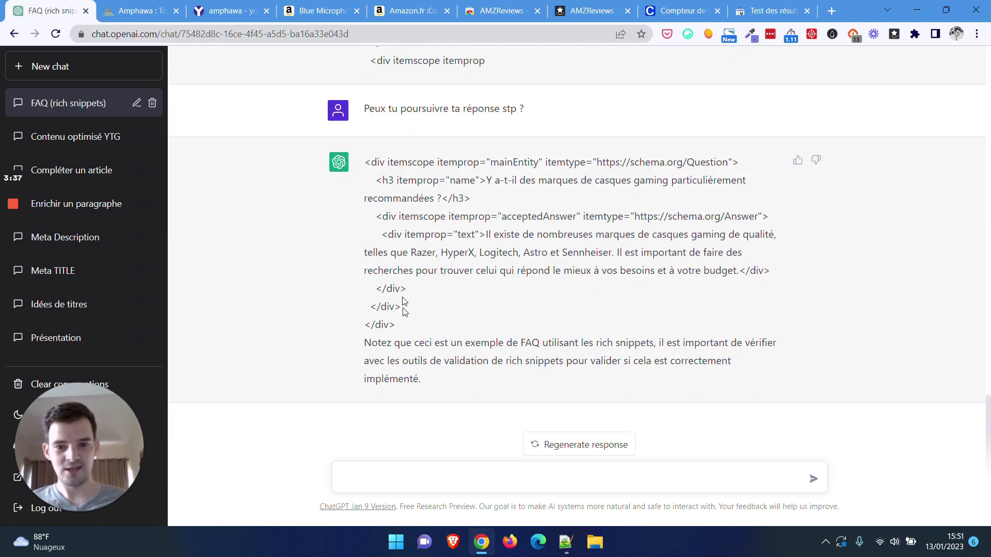
left_click_drag(439, 342, 470, 380)
left_click(461, 381)
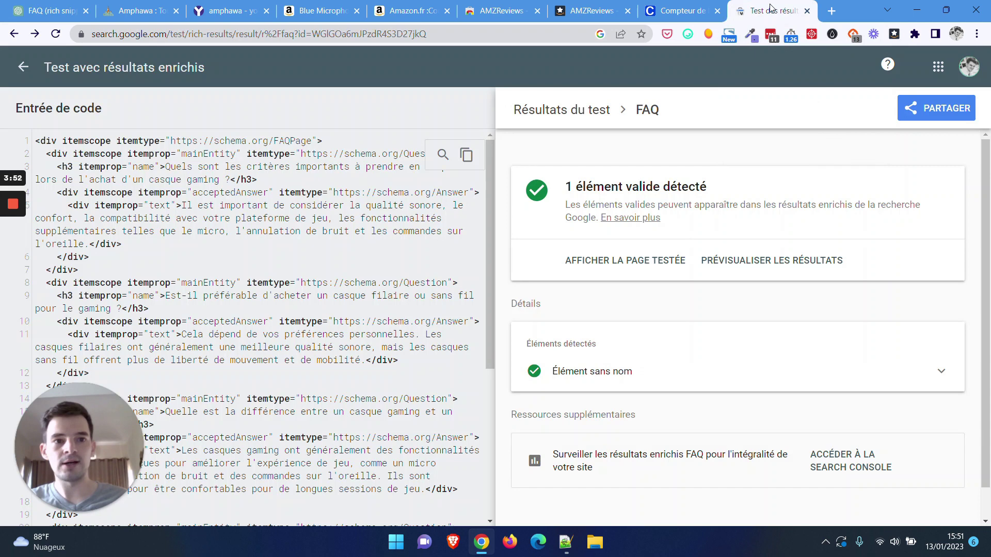
Step: Switch to Google's rich results test, review the FAQ code and its test result, and open the results preview
left_click(770, 7)
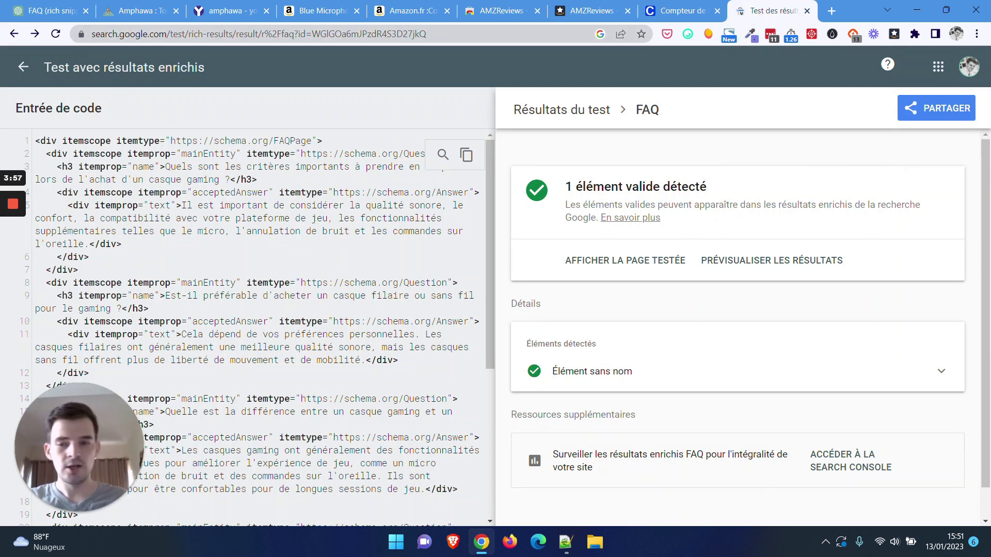
mouse_move(490, 217)
left_mouse_down()
mouse_move(479, 373)
mouse_move(485, 213)
left_mouse_up()
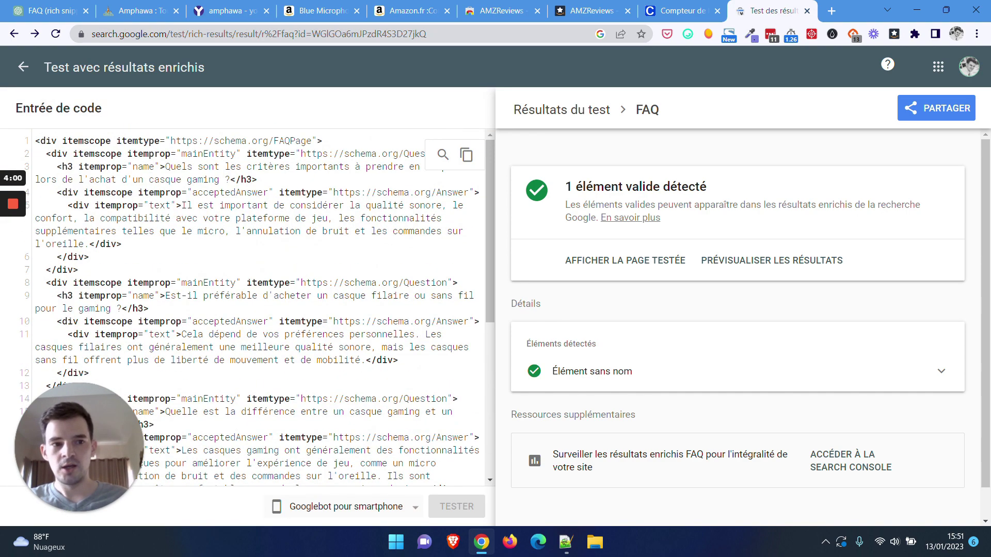
scroll(683, 361, "down", 2)
scroll(680, 361, "up", 2)
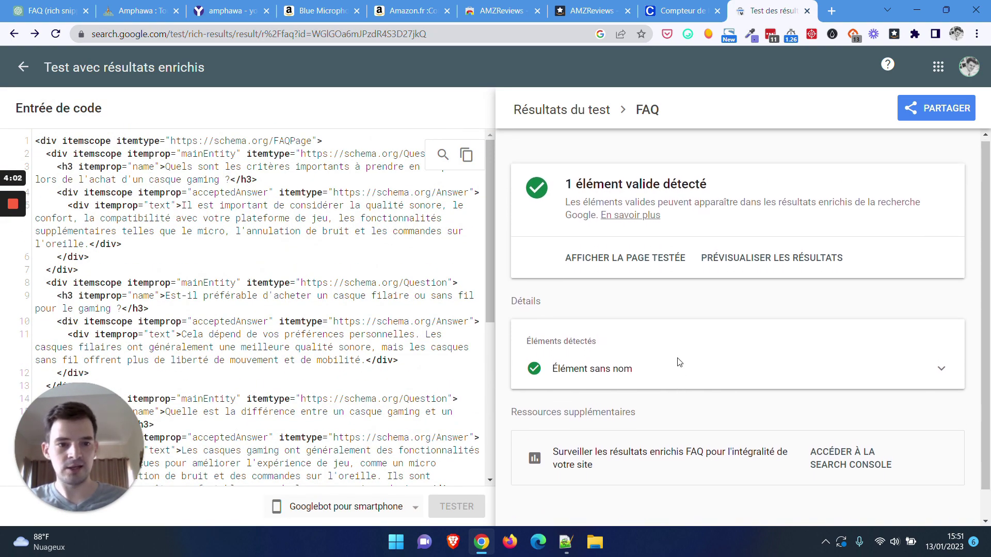
left_click(766, 265)
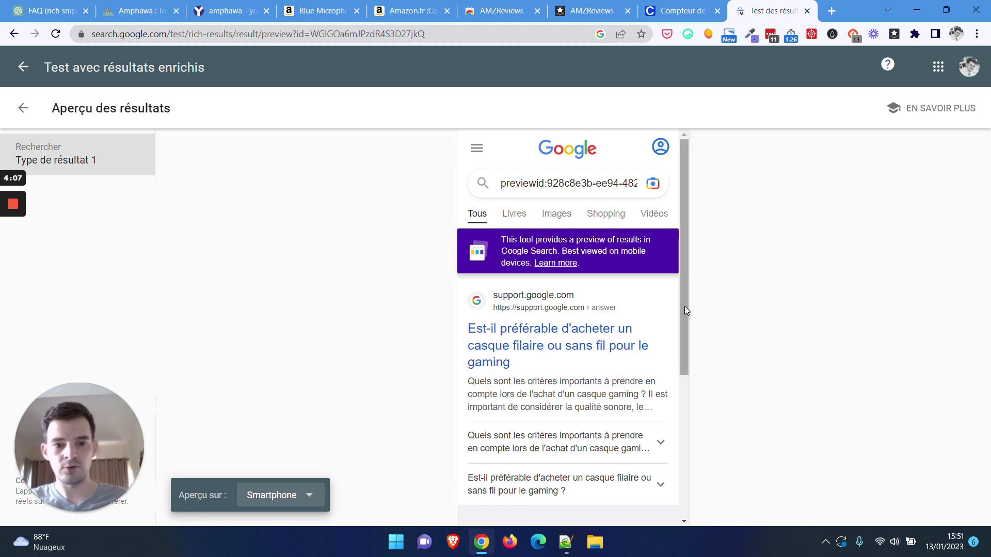
Step: Expand both gaming headset questions in the smartphone search preview and examine how their answers are displayed
left_click_drag(684, 305, 685, 339)
left_click(660, 388)
scroll(660, 388, "down", 2)
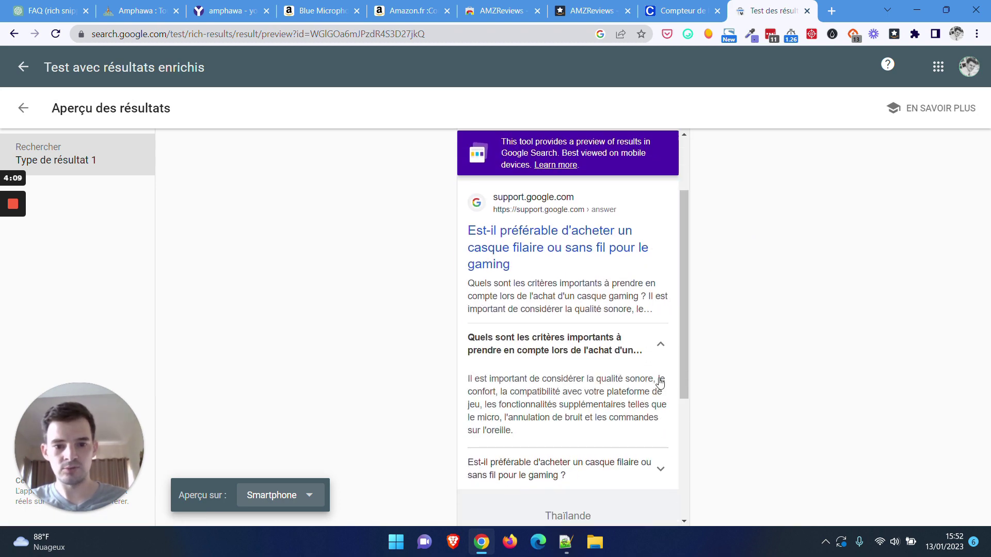
scroll(664, 316, "down", 2)
left_click(662, 314)
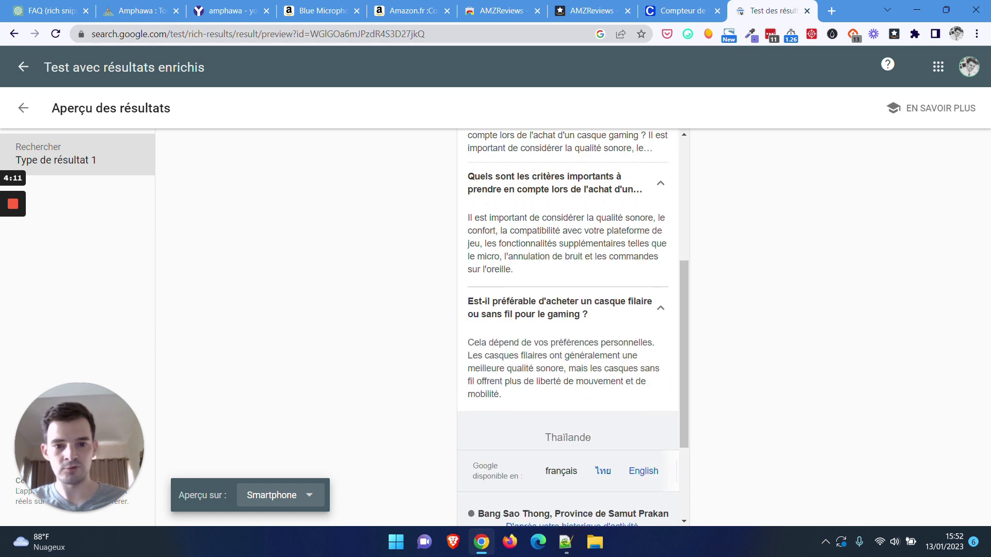
scroll(599, 341, "up", 5)
scroll(541, 384, "down", 4)
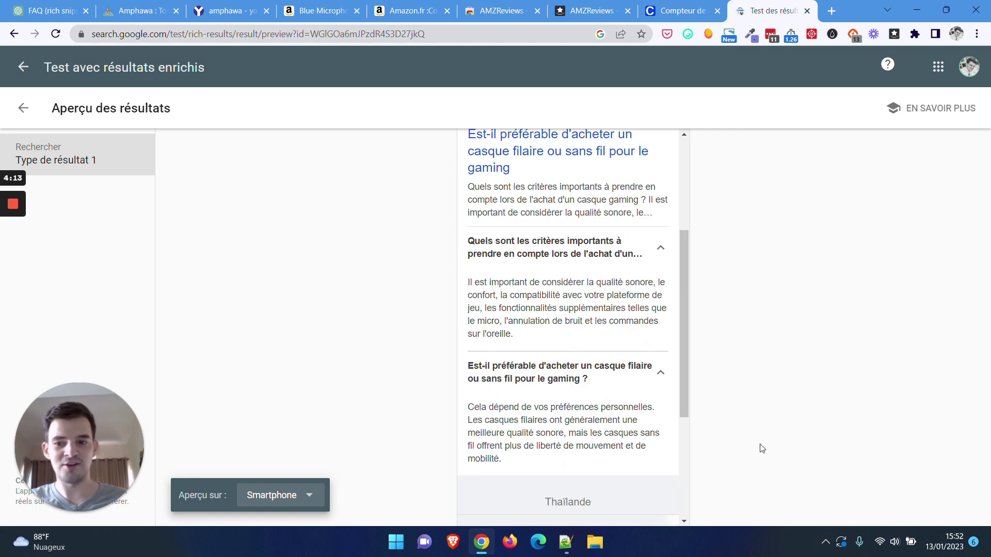
scroll(680, 374, "up", 10)
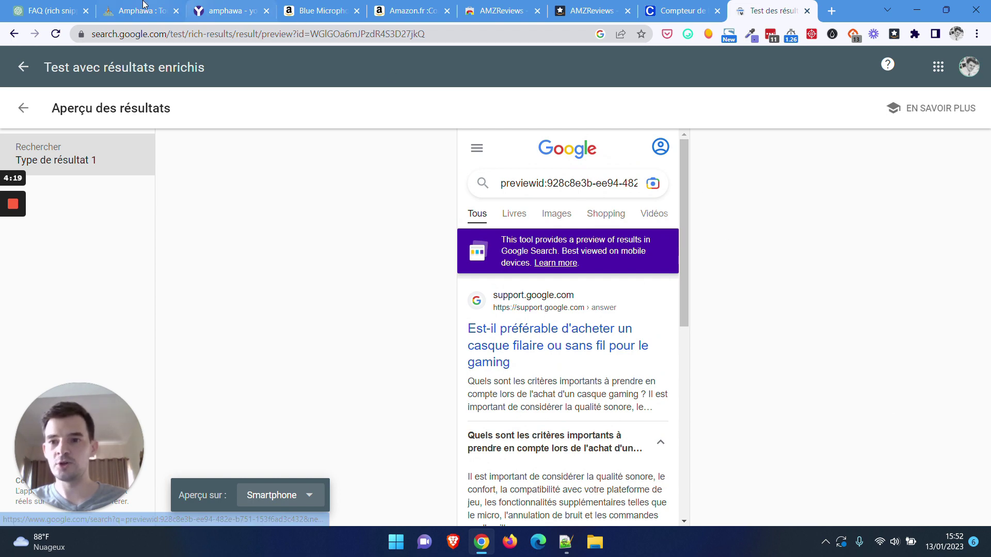
Step: Return to the ChatGPT FAQ conversation and highlight the block of markup given in the continued response
key("ctrl+1")
scroll(525, 320, "up", 1)
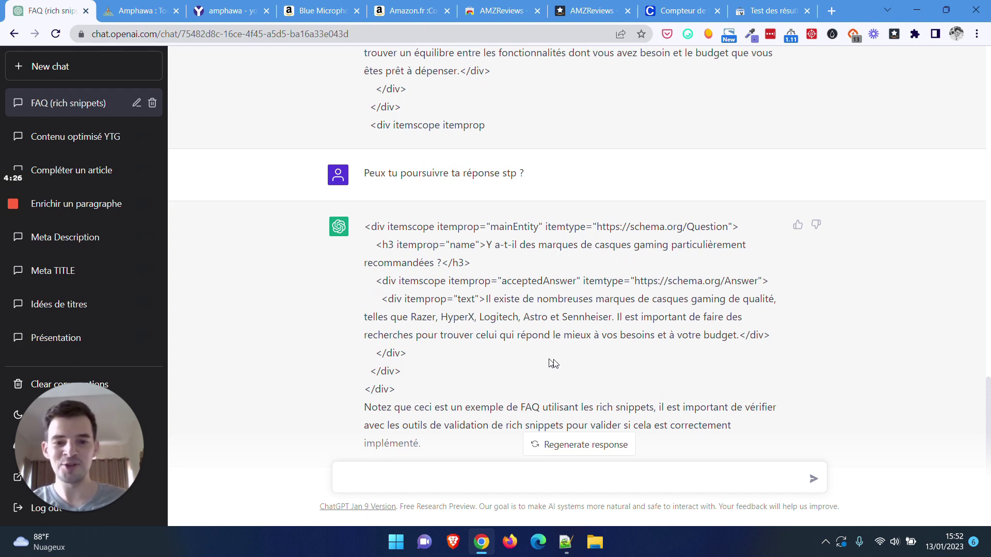
scroll(558, 363, "down", 2)
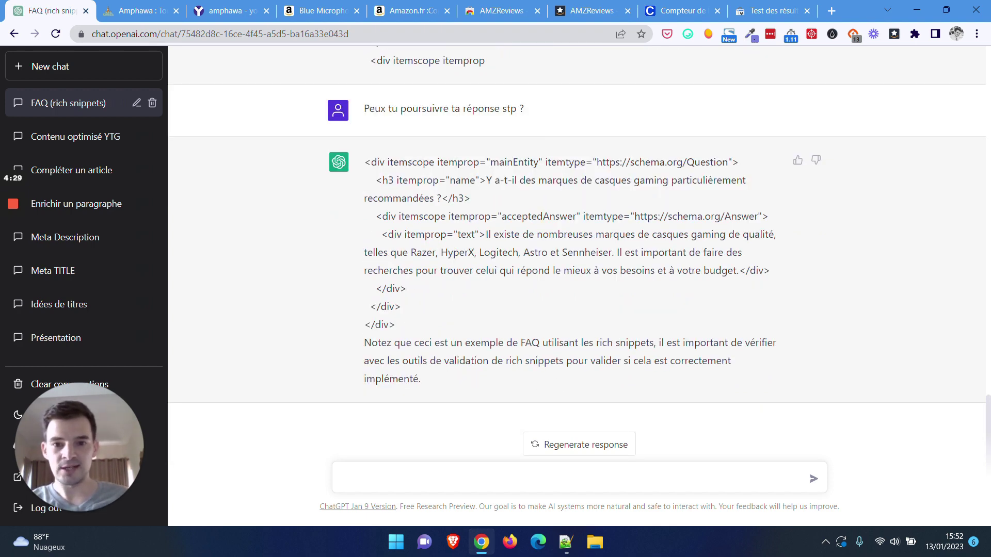
left_click_drag(364, 162, 367, 204)
left_click_drag(401, 331, 359, 166)
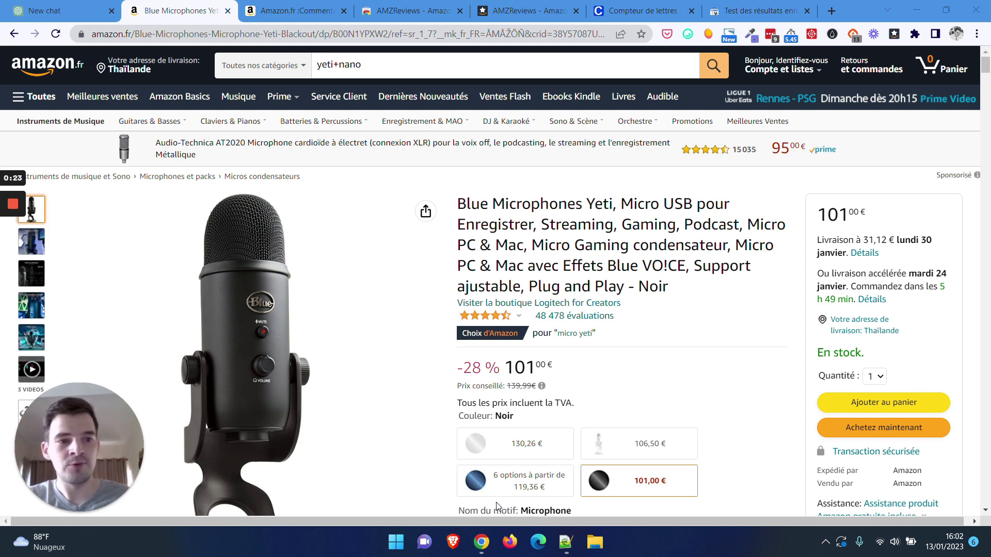
Step: Review the Blue Yeti microphone's description on its Amazon.fr product page and bring up its customer reviews page
mouse_move(990, 61)
left_mouse_down()
mouse_move(990, 89)
mouse_move(989, 80)
left_mouse_up()
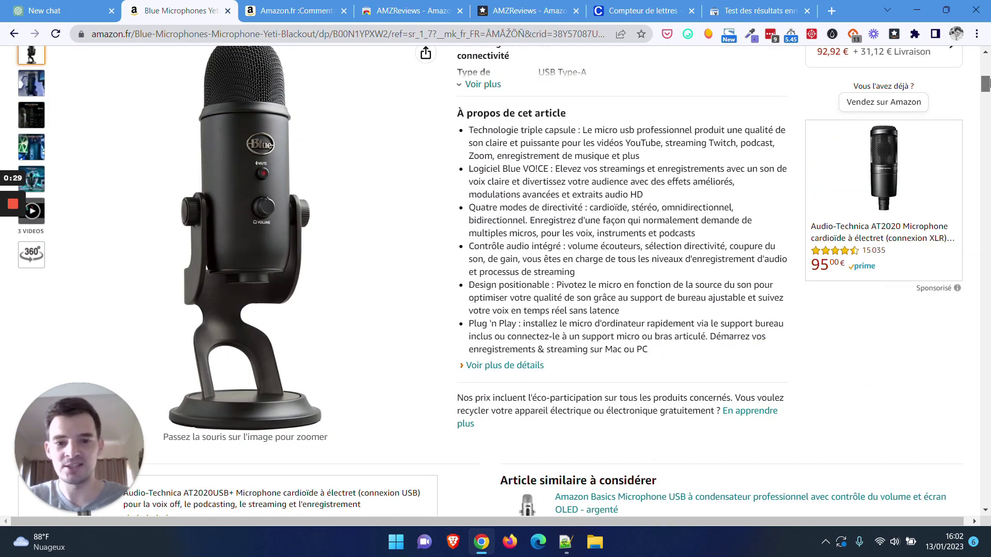
left_click_drag(990, 82, 990, 65)
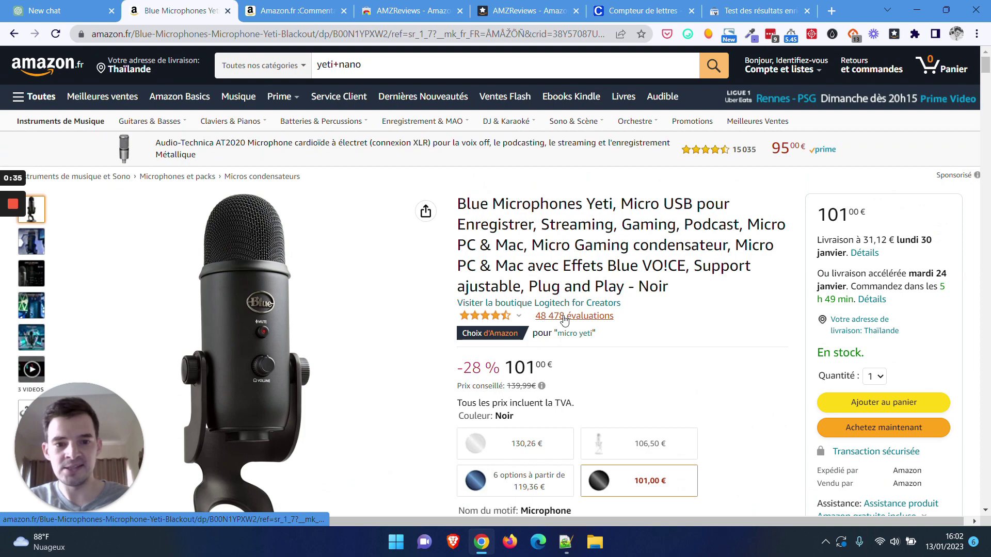
key("ctrl+Tab")
mouse_move(986, 90)
left_mouse_down()
mouse_move(989, 493)
mouse_move(986, 89)
left_mouse_up()
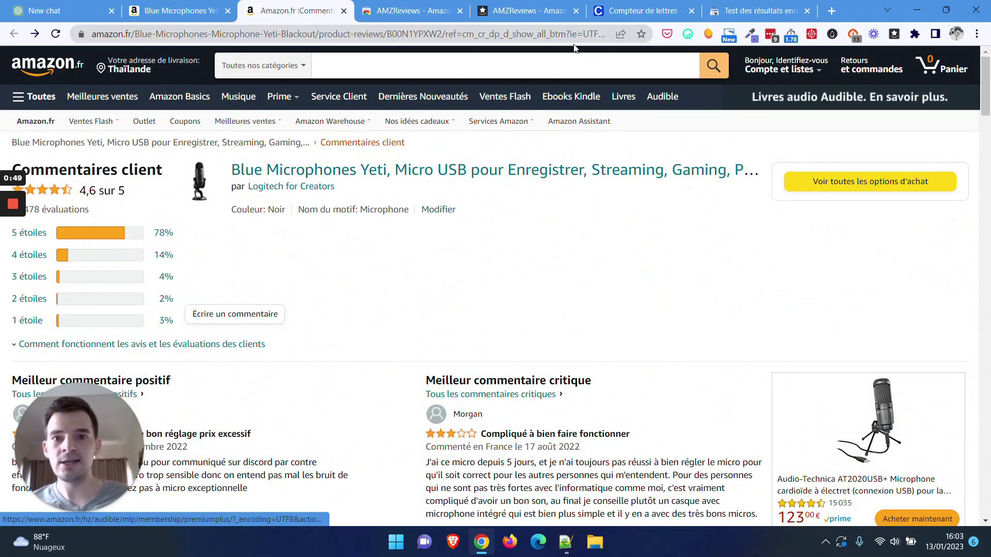
Step: Bring up the "AMZReviews - Amazon Review Scraper" extension page in the Chrome Web Store and highlight its name
left_click(405, 10)
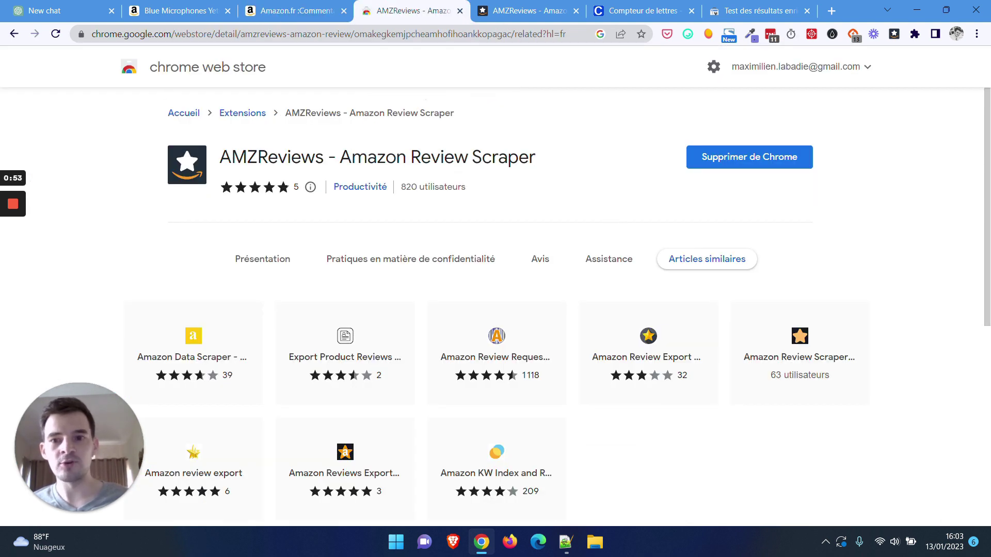
left_click_drag(220, 156, 278, 157)
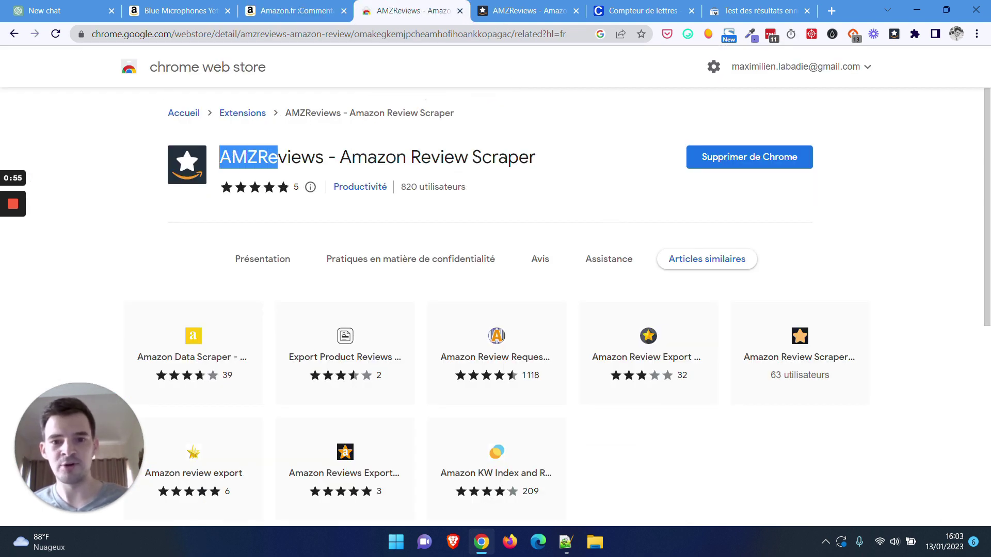
left_click_drag(367, 157, 472, 157)
left_click(595, 185)
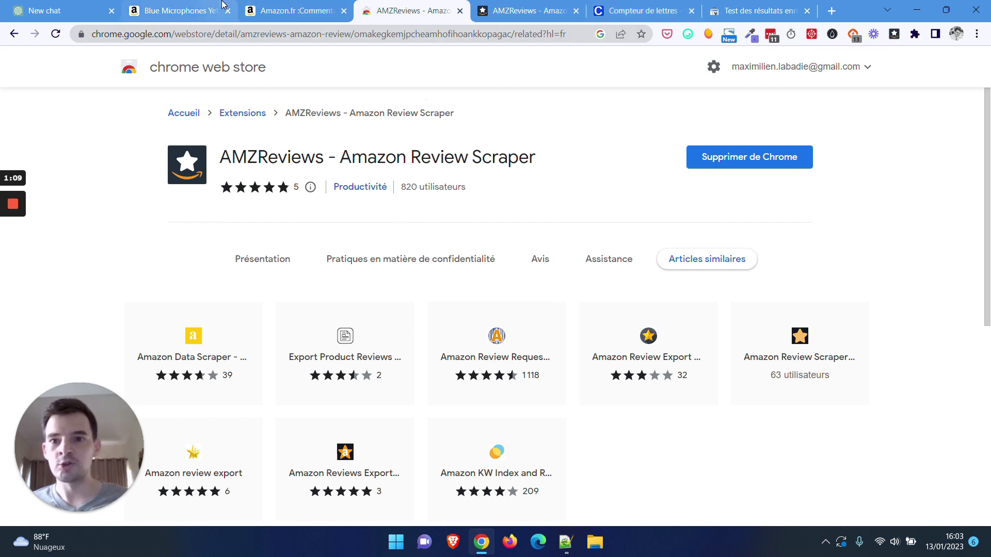
Step: Switch to ChatGPT's "Avantages / Limites" conversation and review the Yeti Nano prompt, the pros and cons, and the suggested improvements
left_click(80, 4)
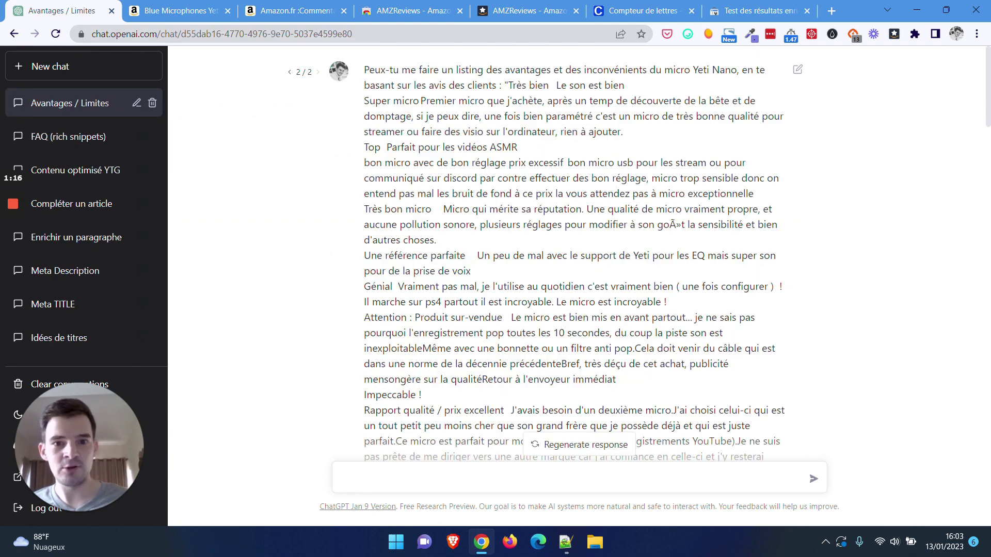
left_click_drag(380, 70, 726, 70)
left_click(726, 70)
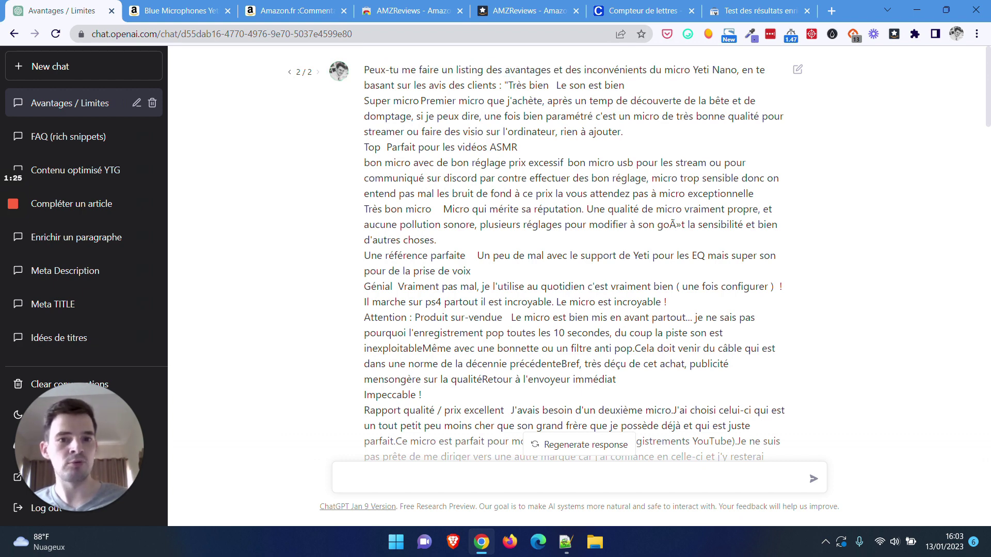
left_click_drag(989, 86, 989, 455)
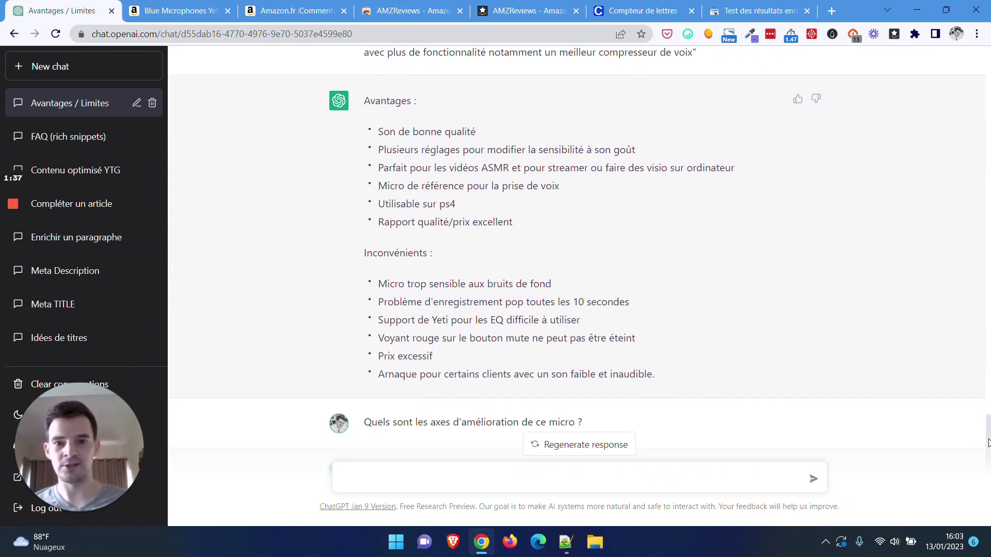
scroll(498, 225, "down", 1)
scroll(501, 230, "down", 2)
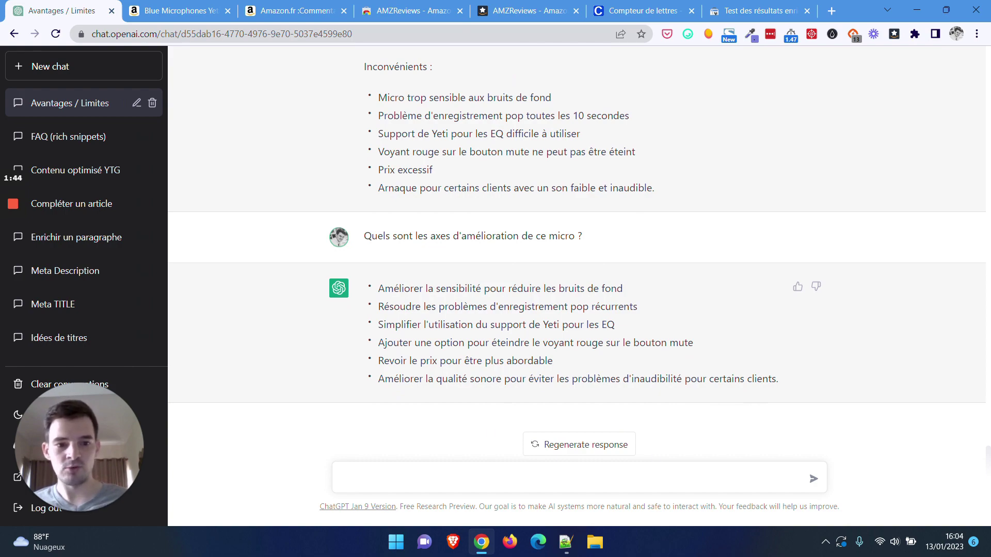
Step: Go back over the customer reviews pasted into the Yeti Nano prompt, from its opening request through to the end
scroll(551, 357, "up", 15)
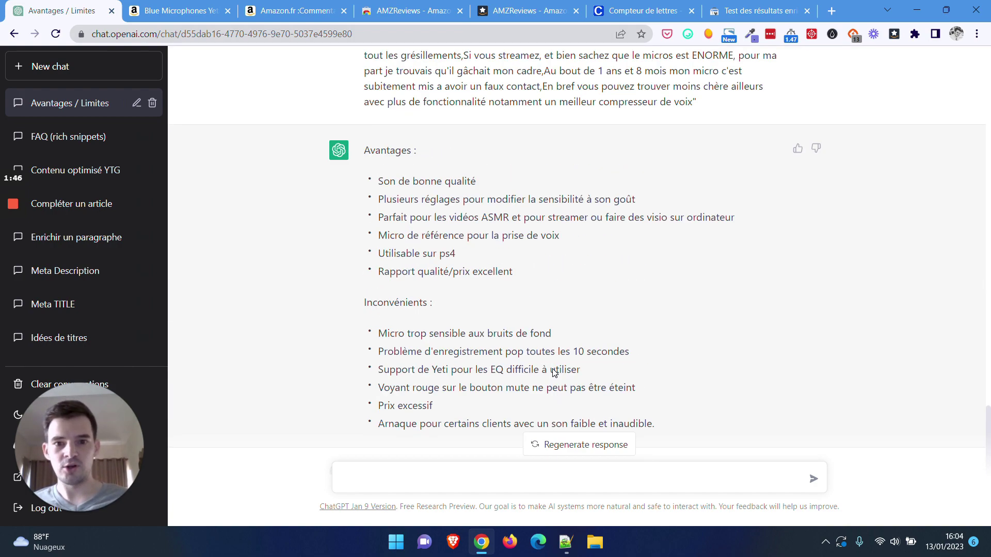
scroll(567, 253, "up", 15)
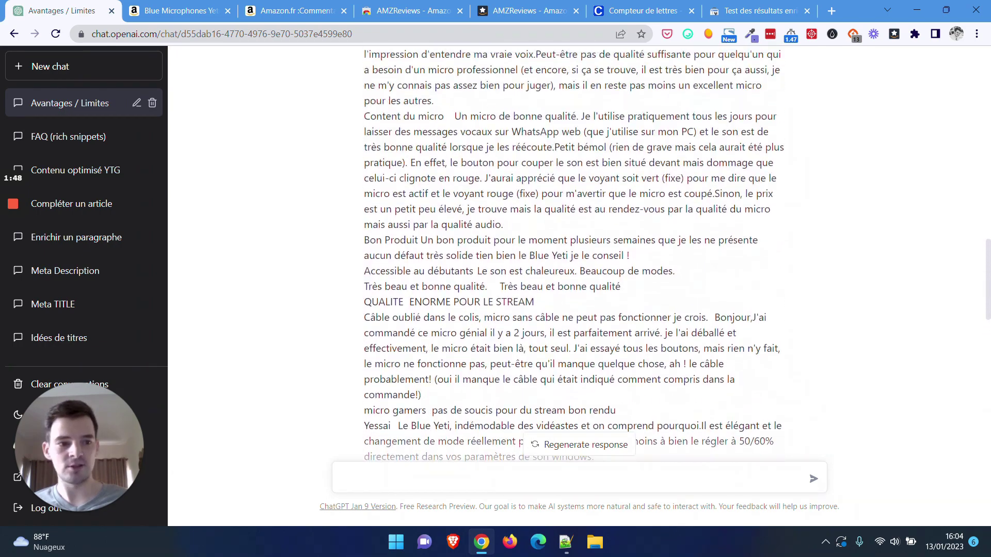
scroll(568, 252, "up", 2)
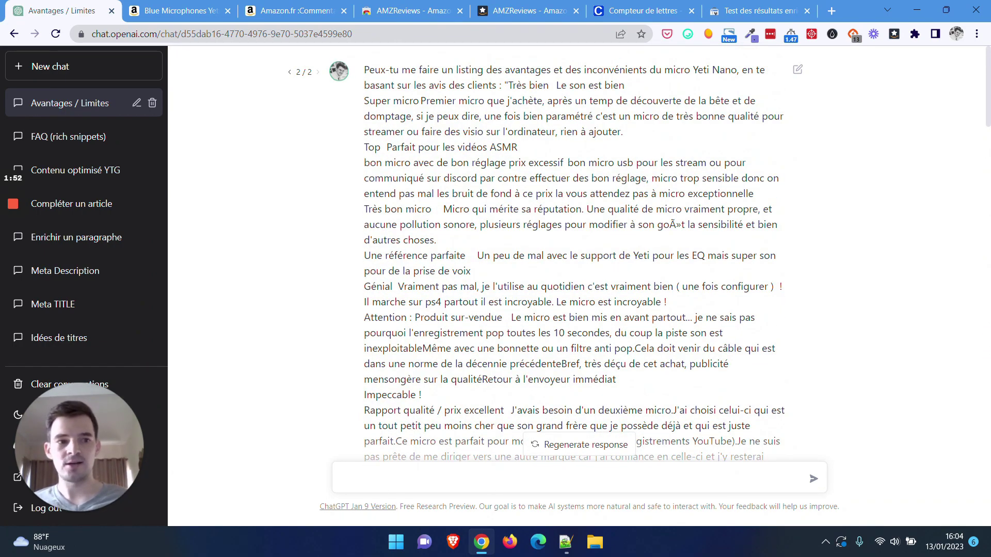
left_click_drag(987, 98, 980, 307)
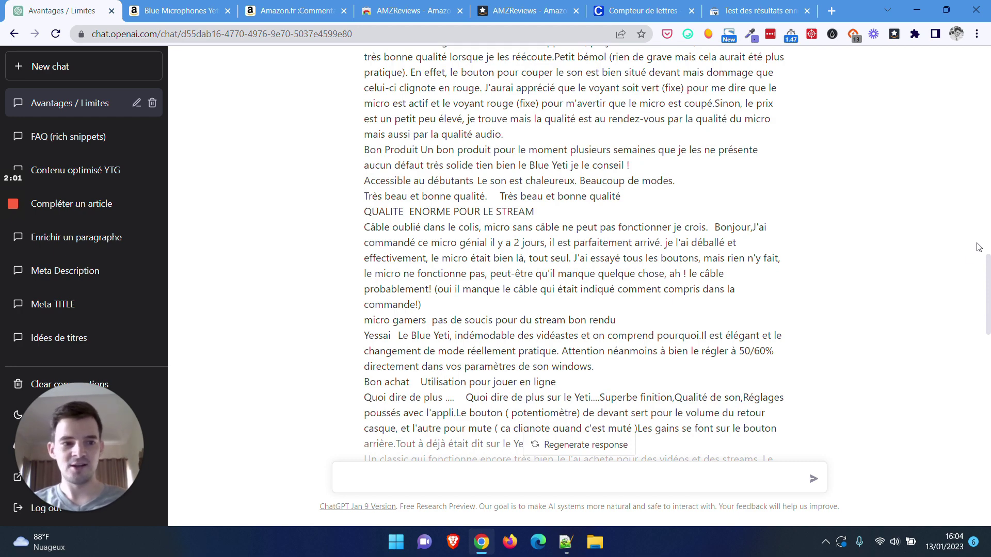
scroll(988, 274, "down", 1)
scroll(765, 256, "down", 15)
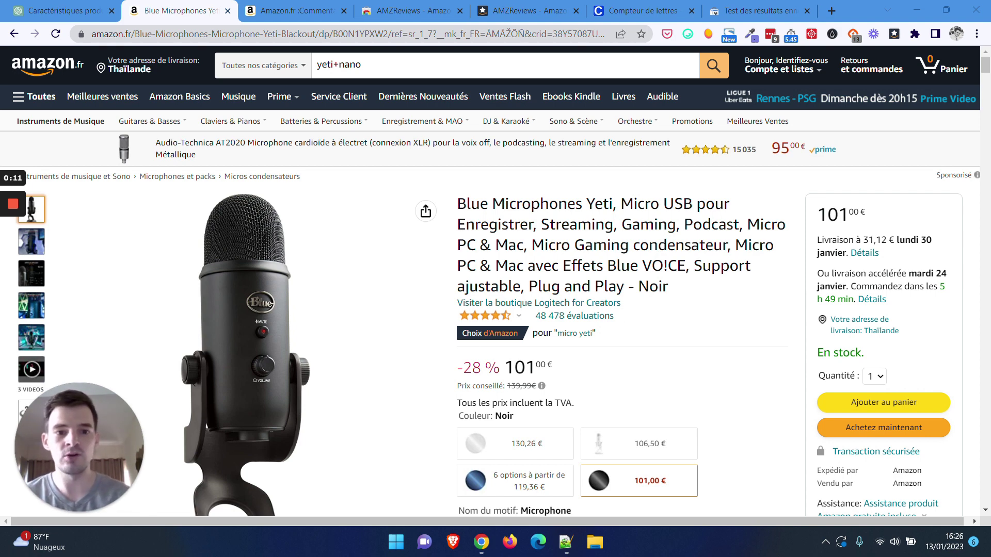
Step: Examine the Blue Yeti's product attributes and the "Descriptif technique" table on its Amazon.fr page
scroll(645, 247, "down", 6)
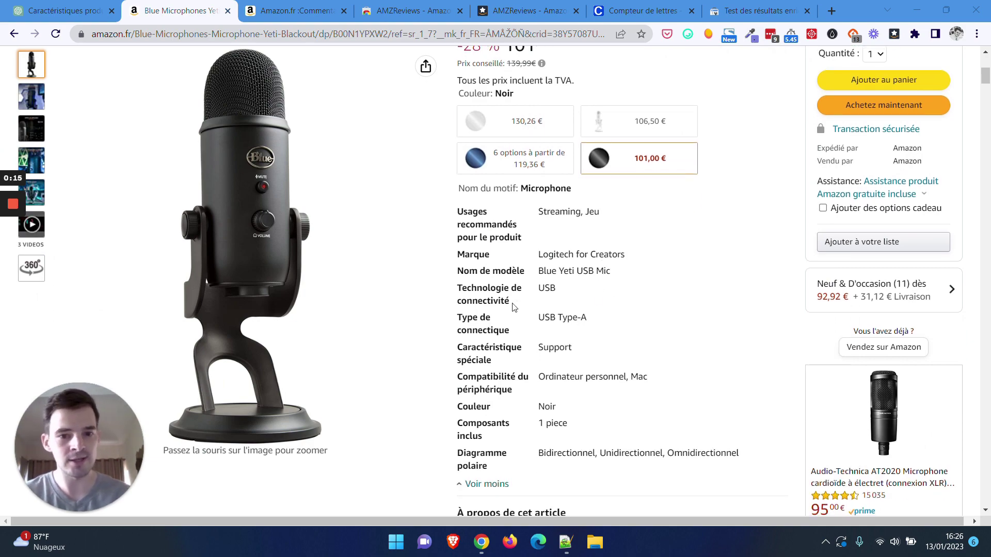
left_click_drag(986, 80, 968, 249)
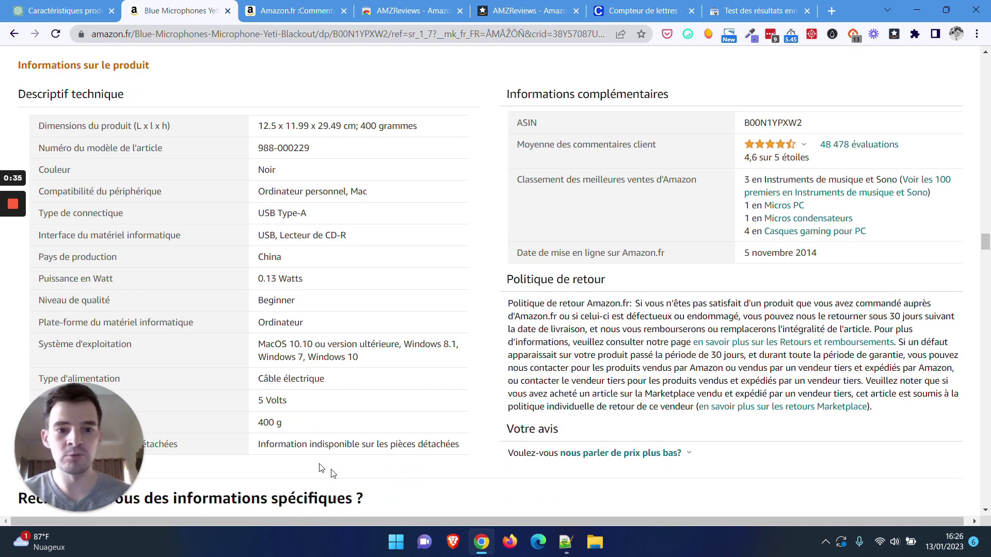
Step: Check ChatGPT's list of Yeti Nano characteristics, then return to the Blue Yeti's Amazon.fr page and look back over its earlier sections
left_click(56, 6)
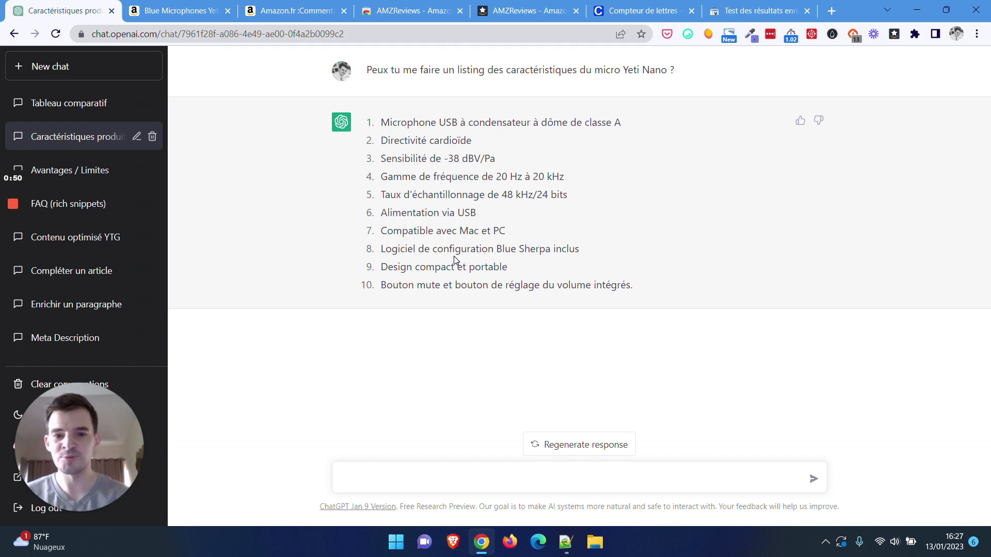
left_click(175, 7)
left_click_drag(986, 249, 987, 120)
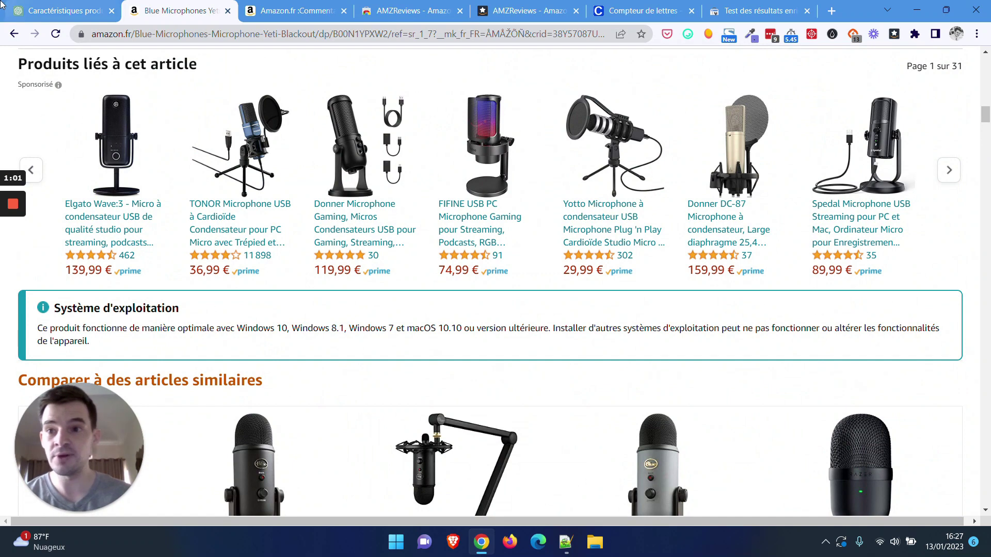
Step: Switch to ChatGPT's "Tableau comparatif" conversation and review the characteristics listed for the high-end gaming headsets
left_click(47, 10)
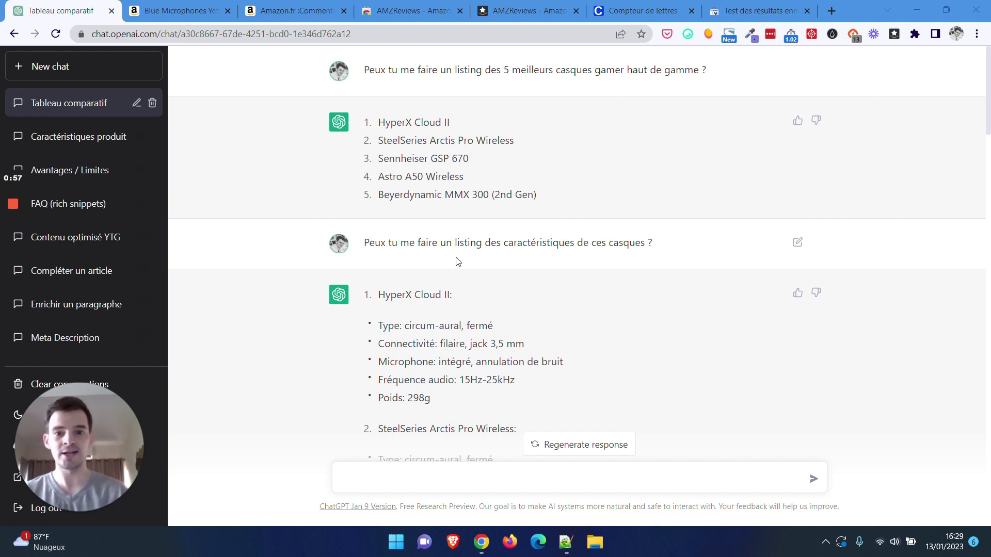
scroll(447, 247, "down", 3)
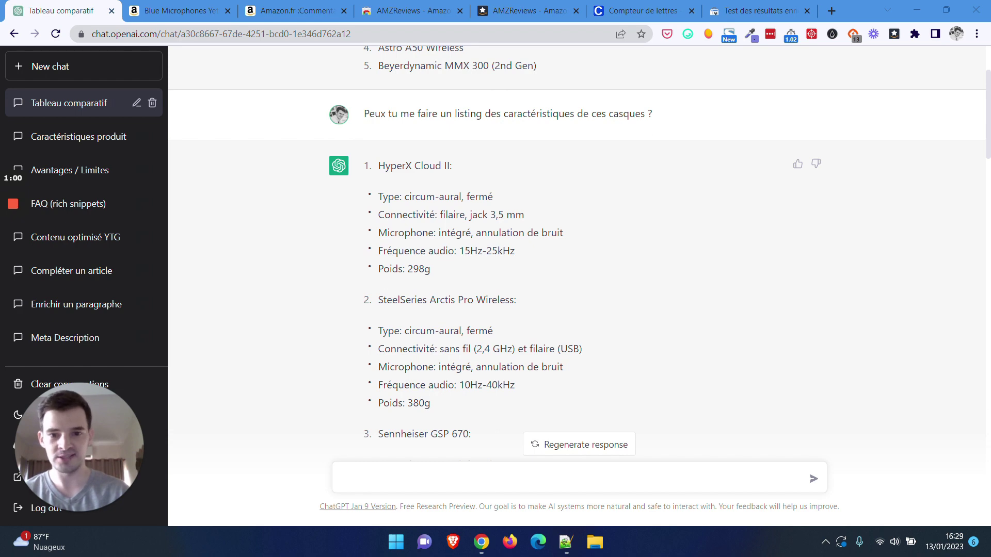
scroll(429, 209, "down", 3)
scroll(400, 195, "down", 3)
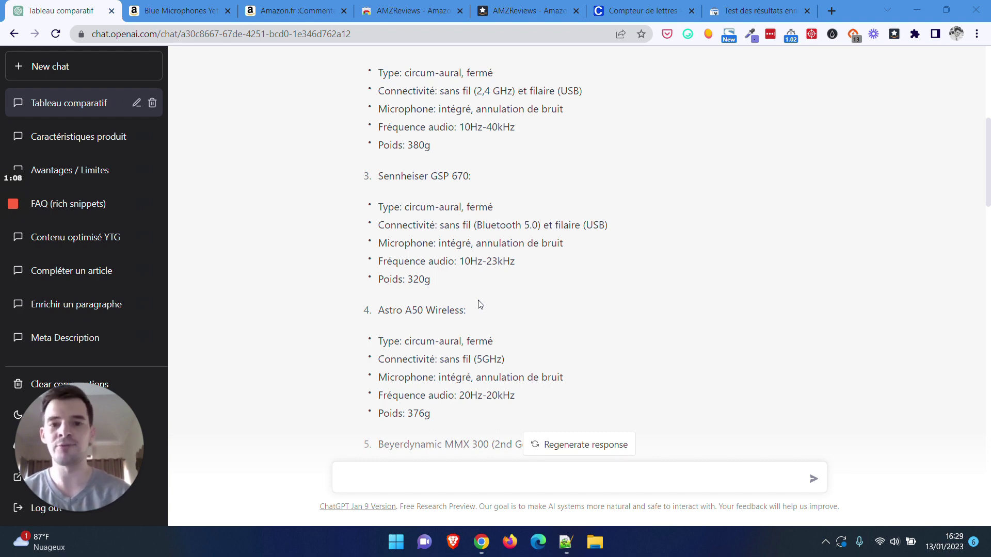
scroll(475, 303, "down", 5)
scroll(482, 301, "up", 5)
scroll(476, 288, "up", 5)
scroll(476, 287, "down", 4)
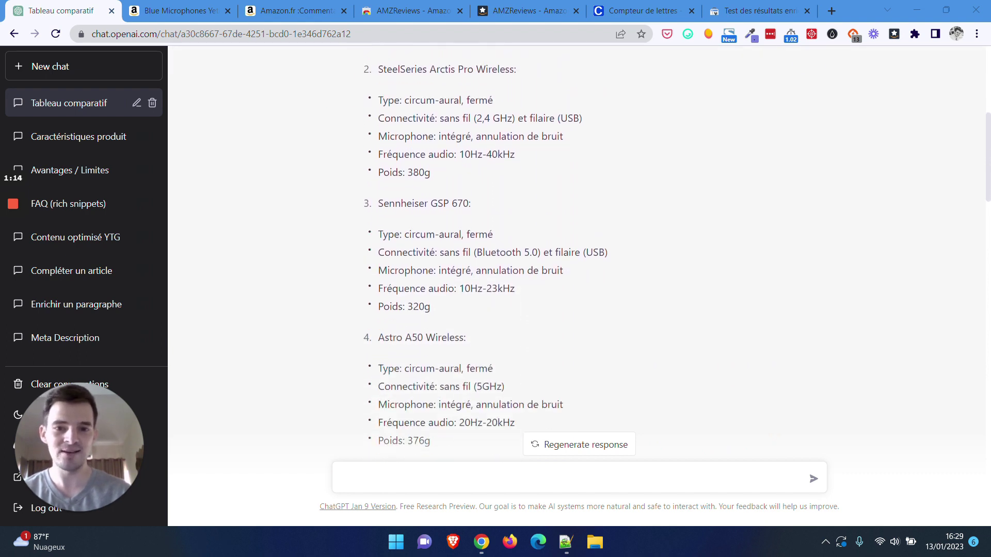
scroll(478, 287, "down", 1)
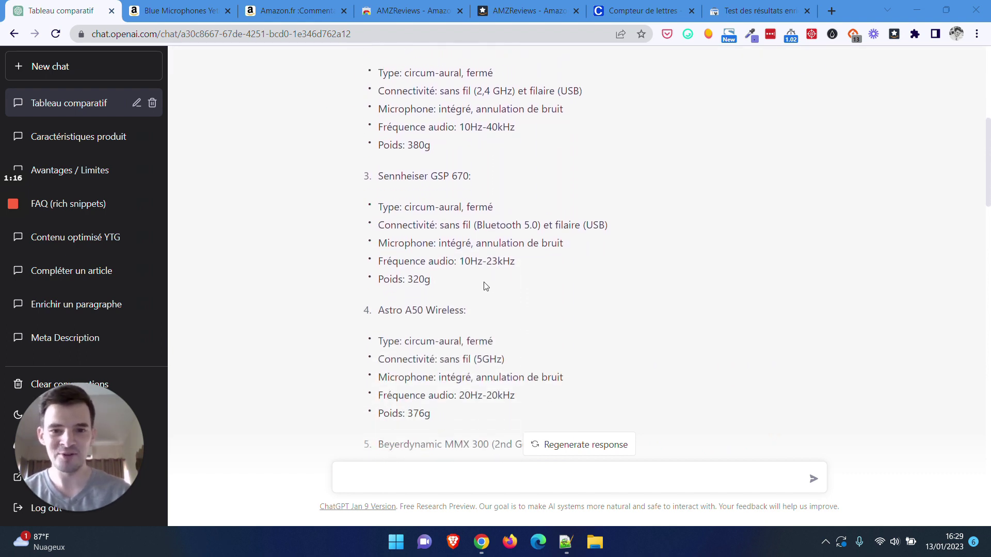
Step: Examine the reply that puts the headset data into a table, highlighting the whole table and clearing the highlight
scroll(485, 286, "down", 8)
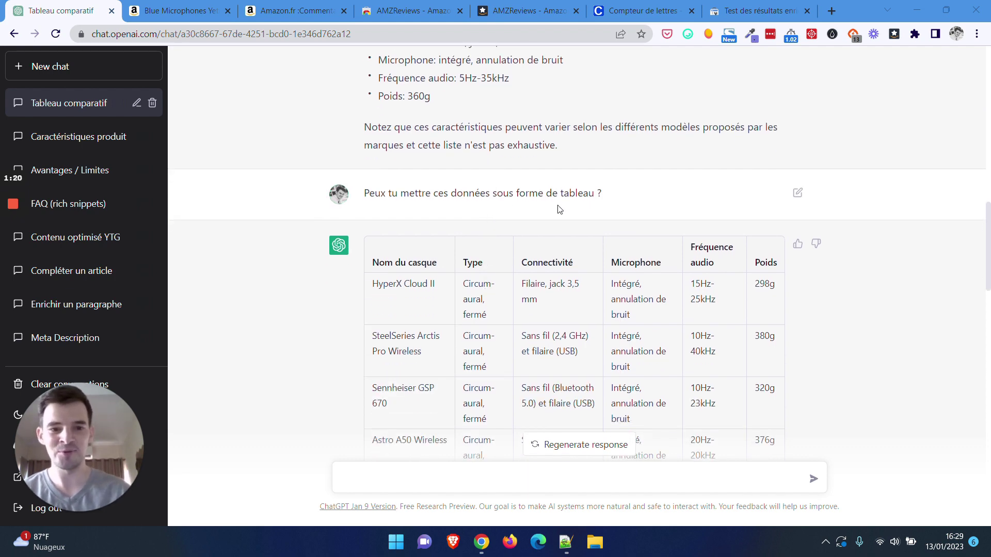
scroll(560, 214, "down", 2)
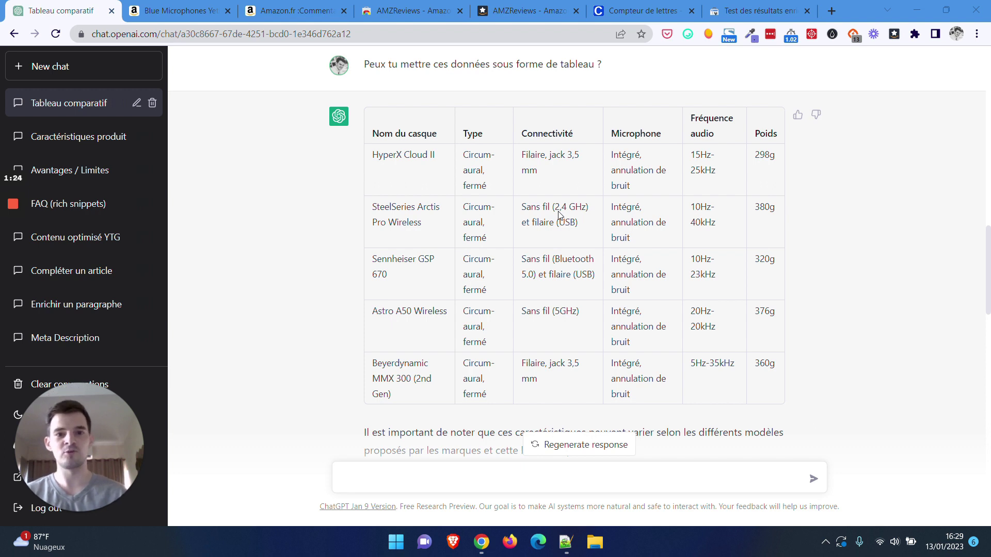
left_click_drag(805, 400, 373, 133)
left_click(289, 227)
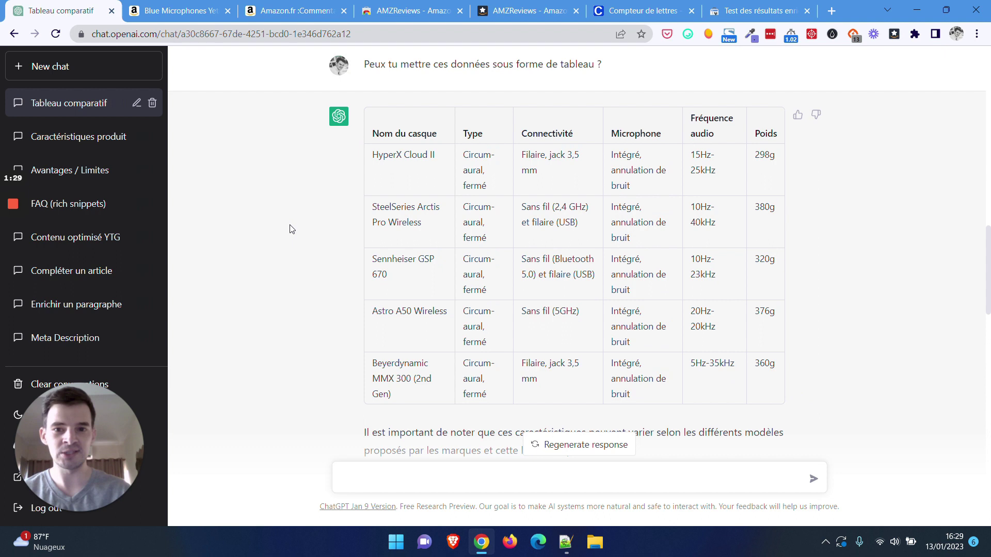
Step: Review the request for the table's HTML code and read through the generated code and its closing note on CSS styling
scroll(431, 286, "down", 2)
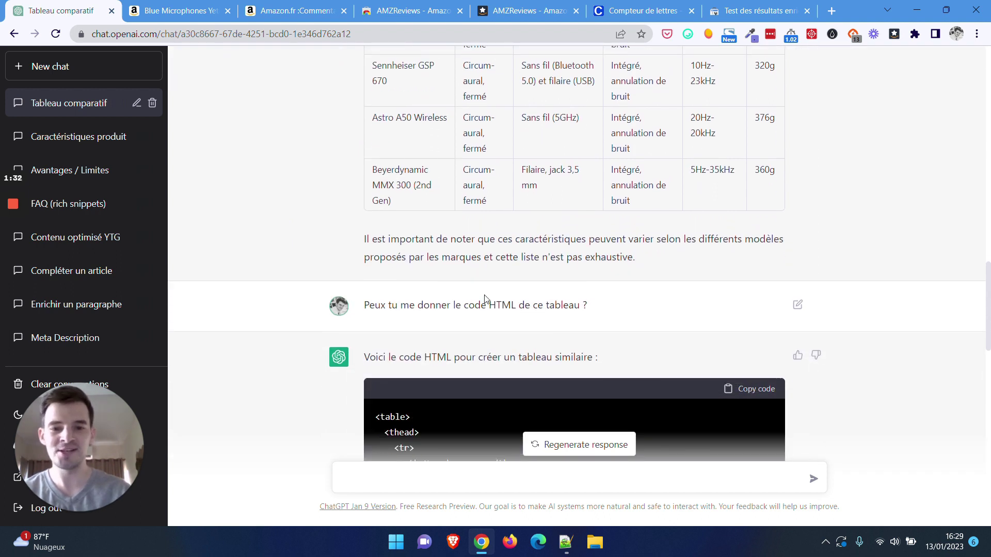
scroll(485, 298, "down", 2)
scroll(566, 251, "down", 2)
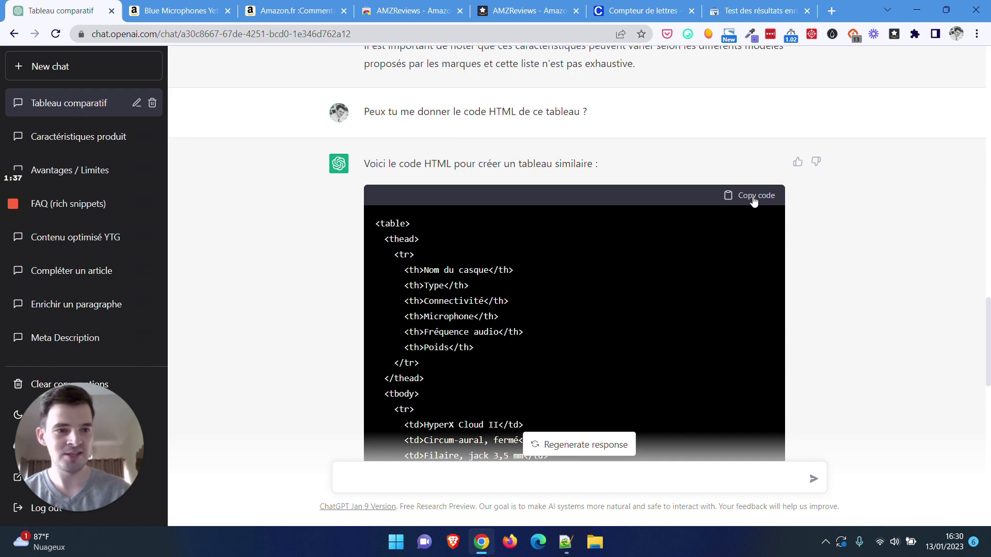
scroll(753, 206, "down", 10)
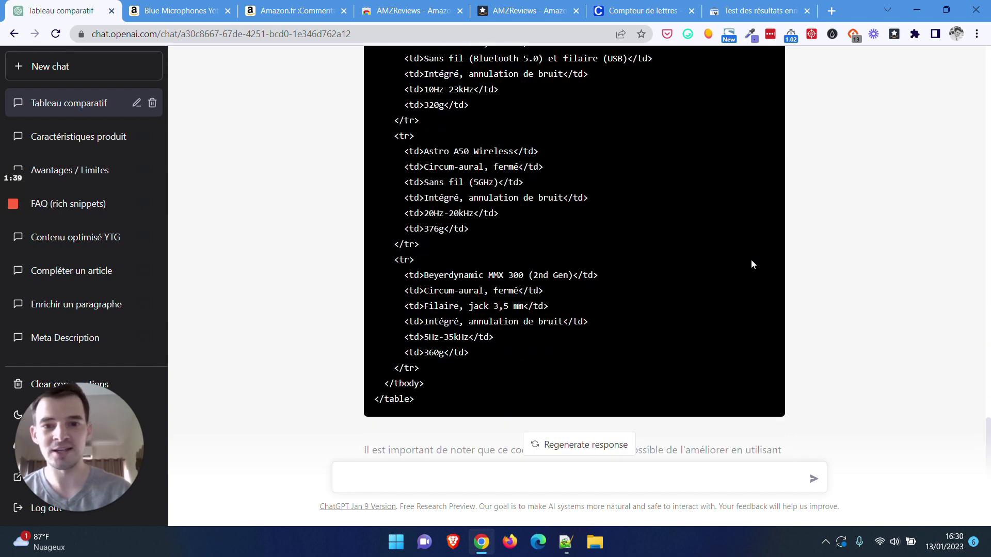
scroll(739, 264, "down", 2)
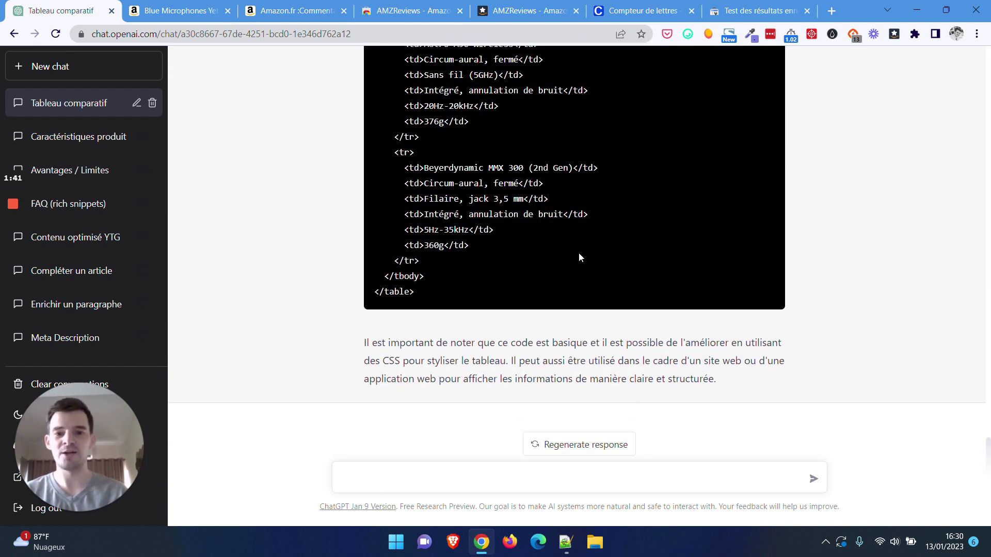
scroll(578, 252, "up", 5)
scroll(579, 256, "up", 4)
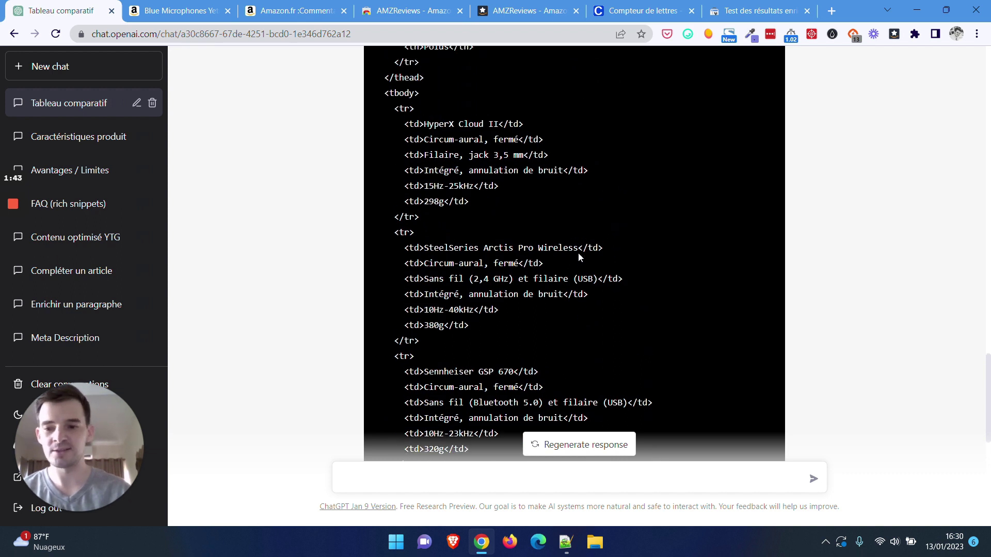